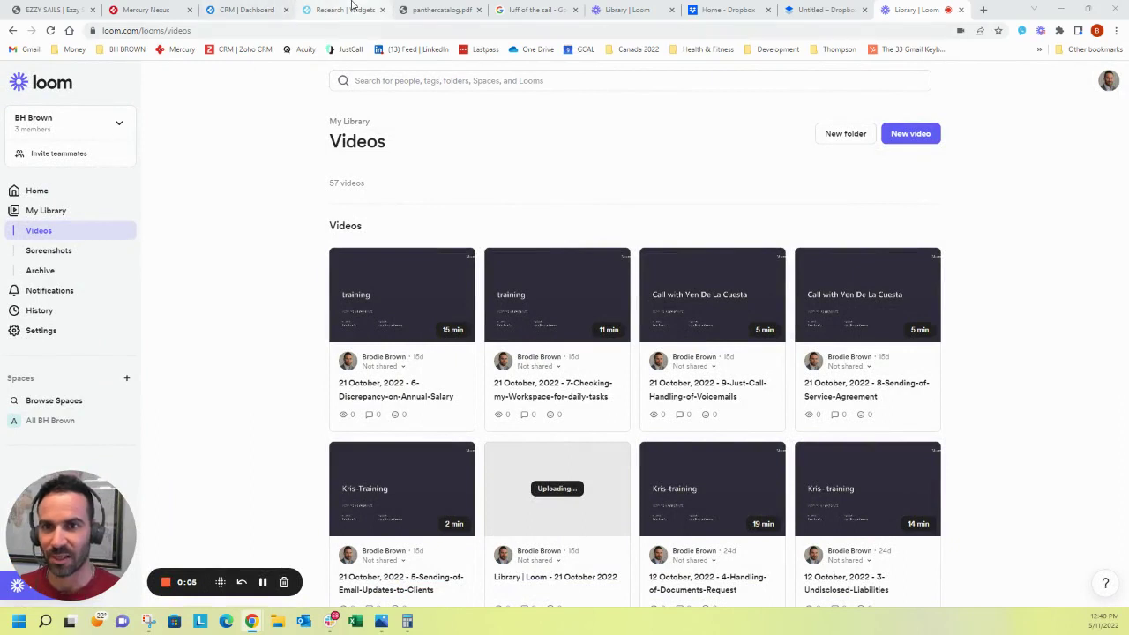
Open the Connective Research Widgets page with the loan repayments calculator.
mouse_move(351, 6)
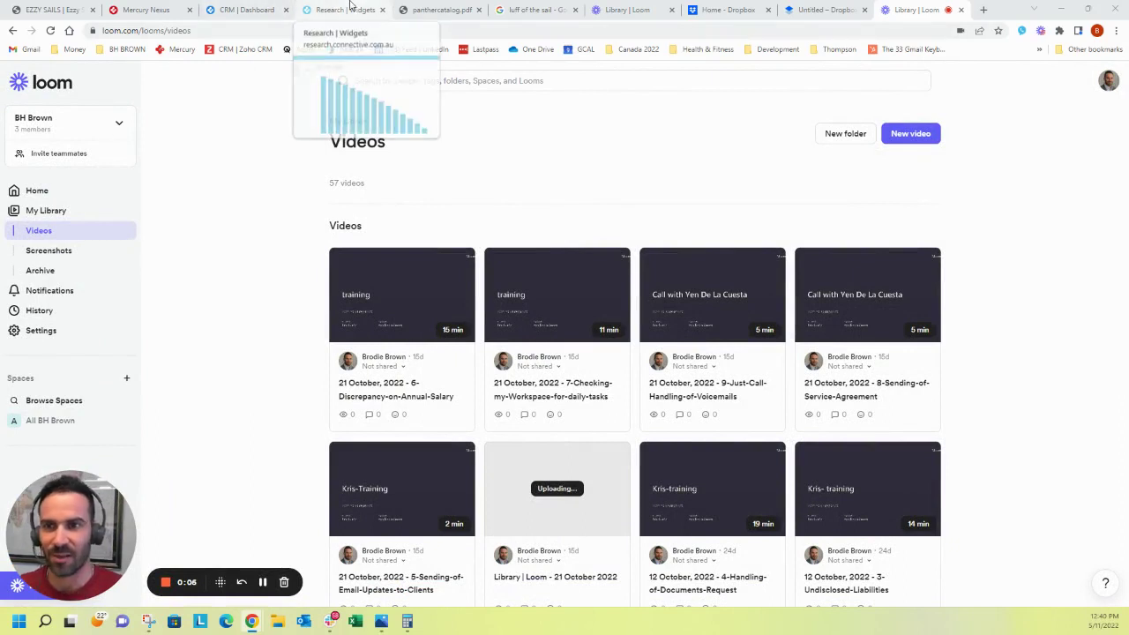
click(250, 9)
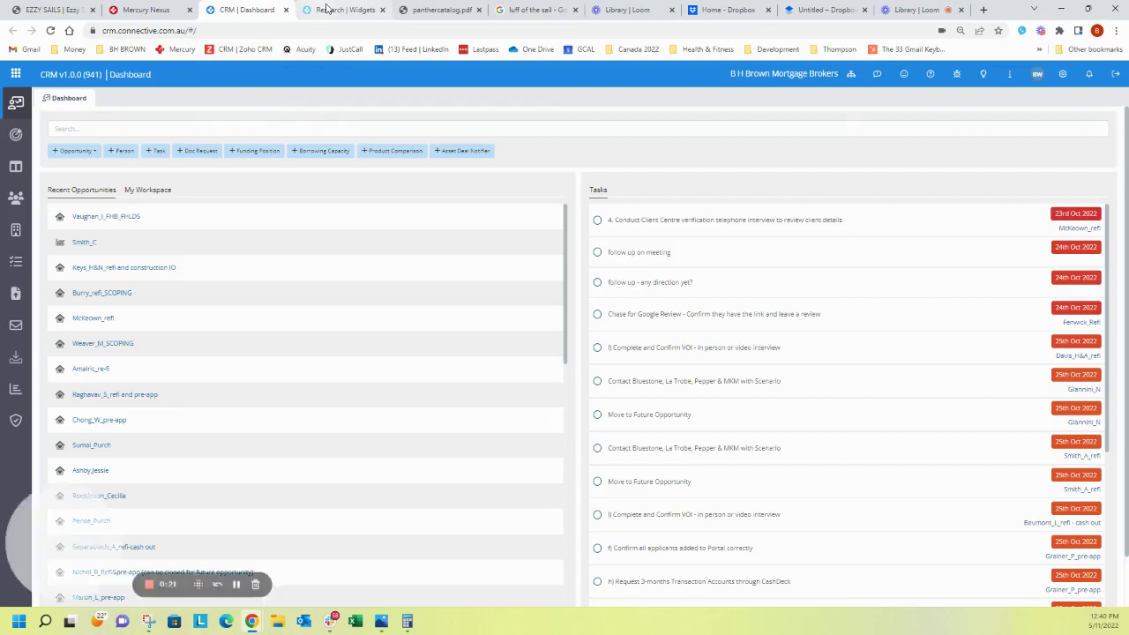
click(326, 9)
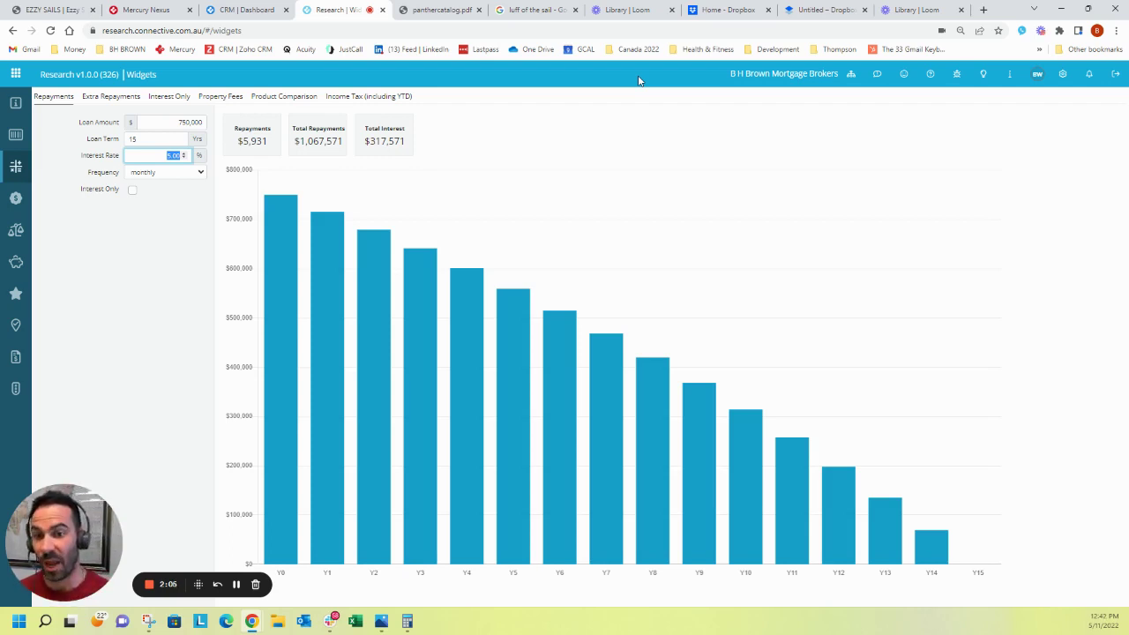
Set the loan amount to $800,000 and the loan term to 25 years in the repayments calculator.
click(192, 122)
text(800,)
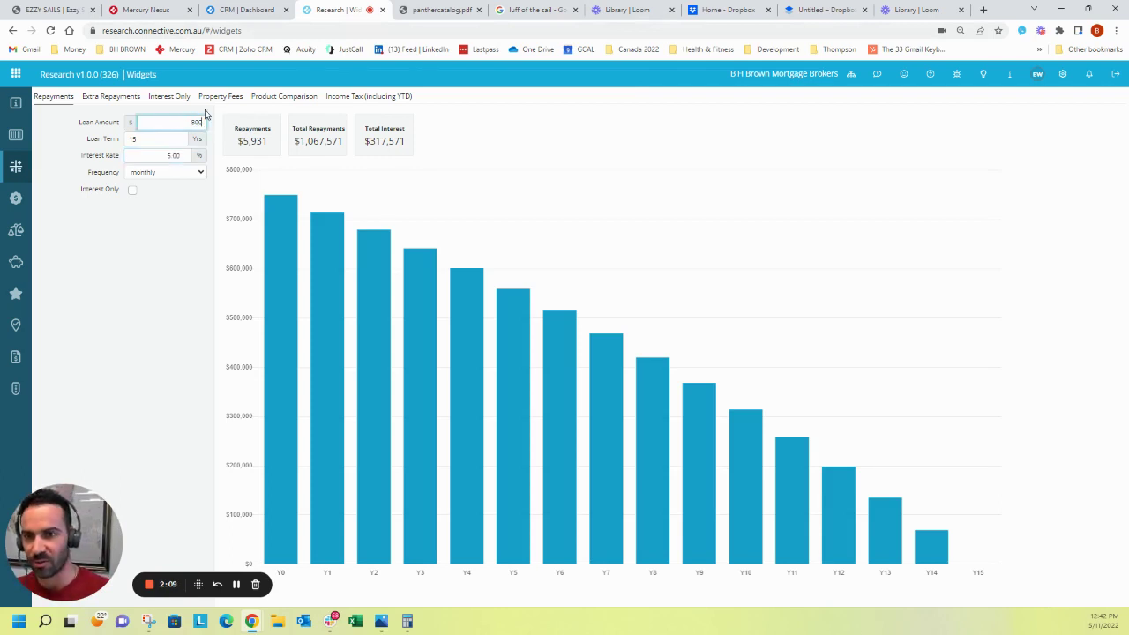
text(000)
key(Tab)
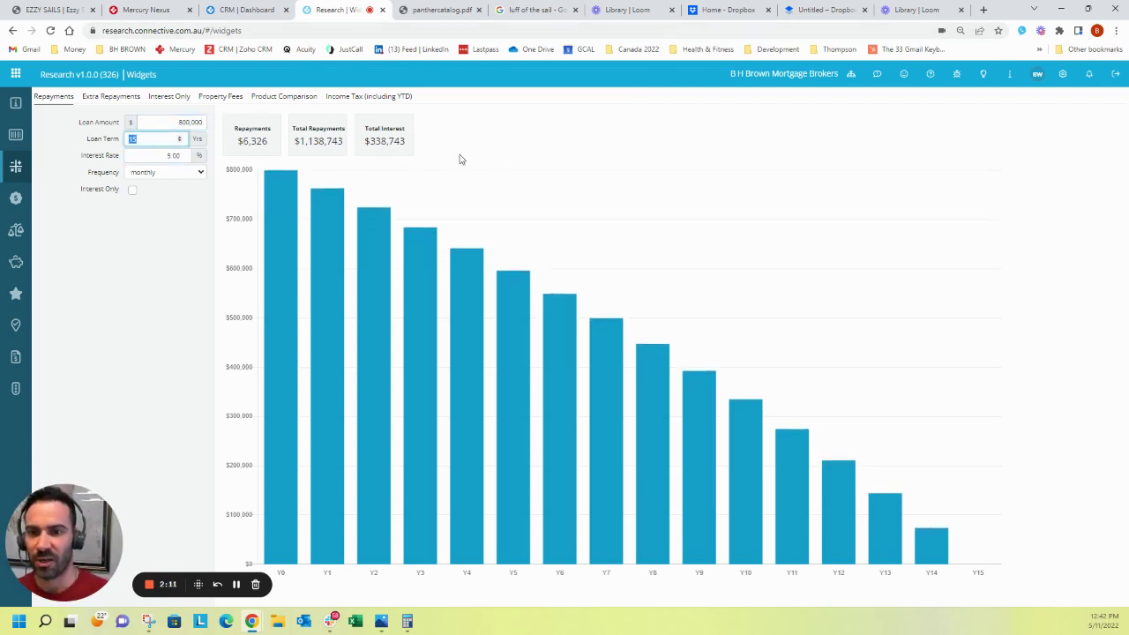
text(25)
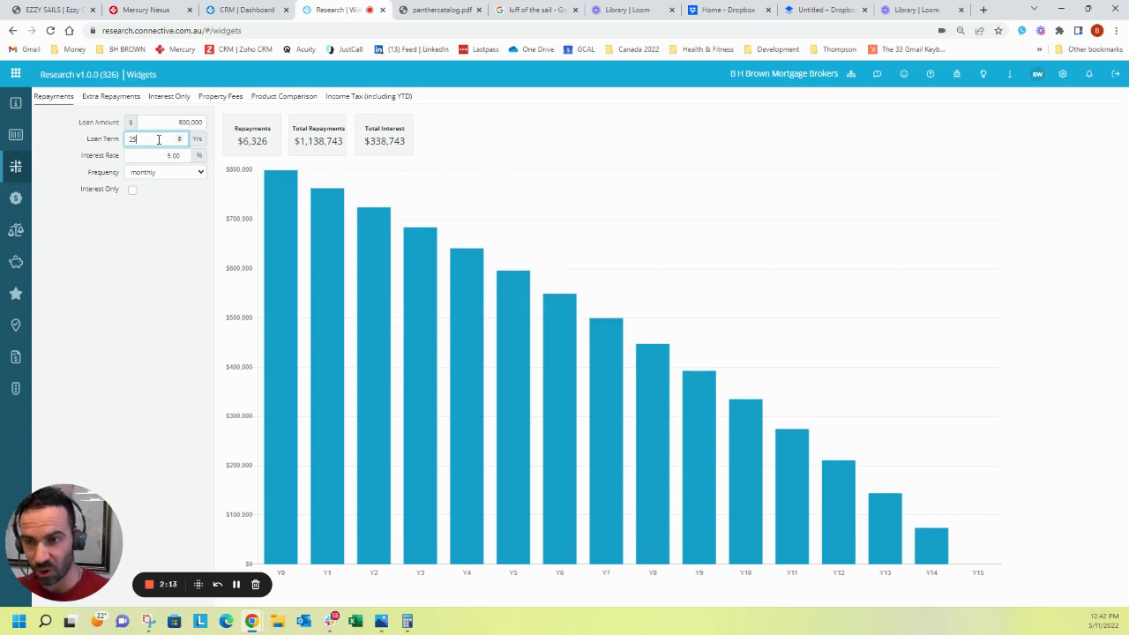
key(Tab)
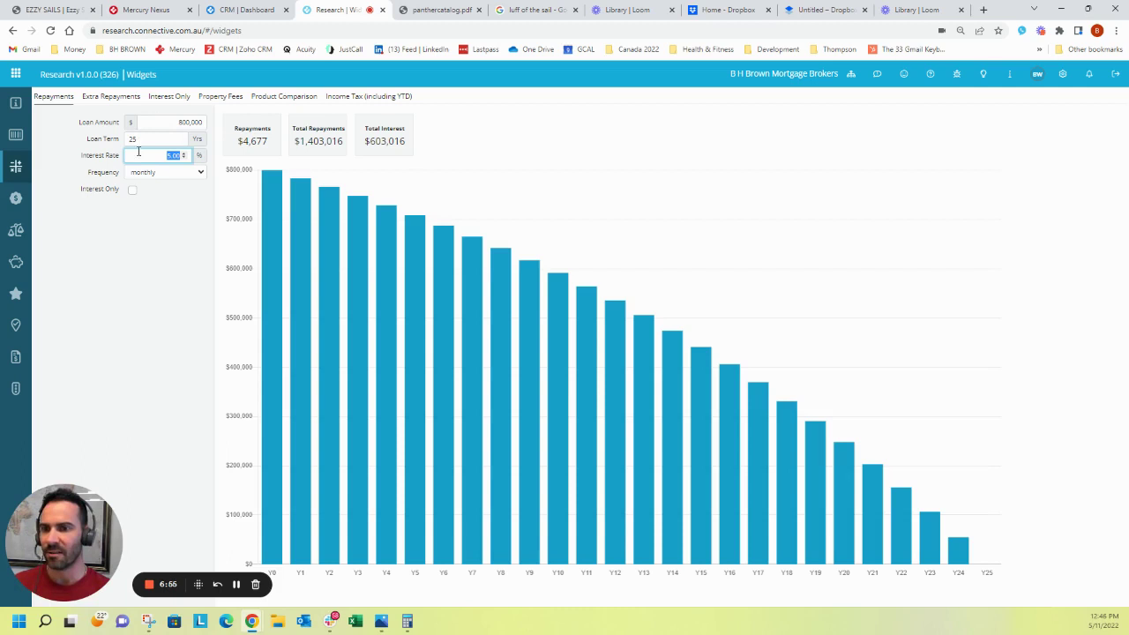
Set the loan term to 30 years.
click(139, 139)
key(BackSpace)
key(BackSpace)
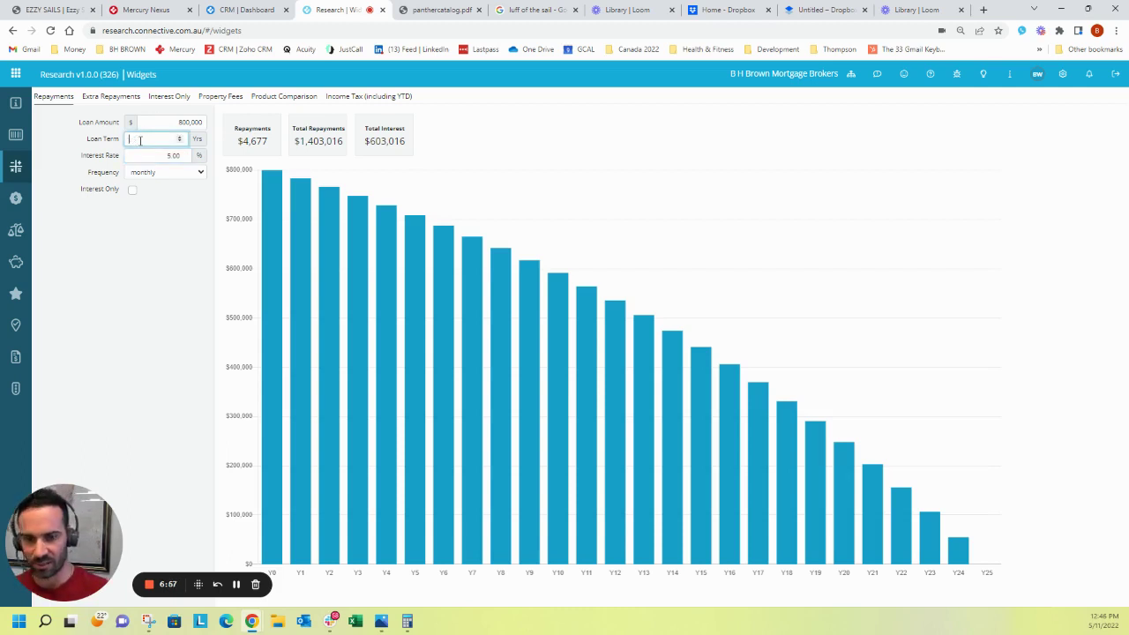
text(30)
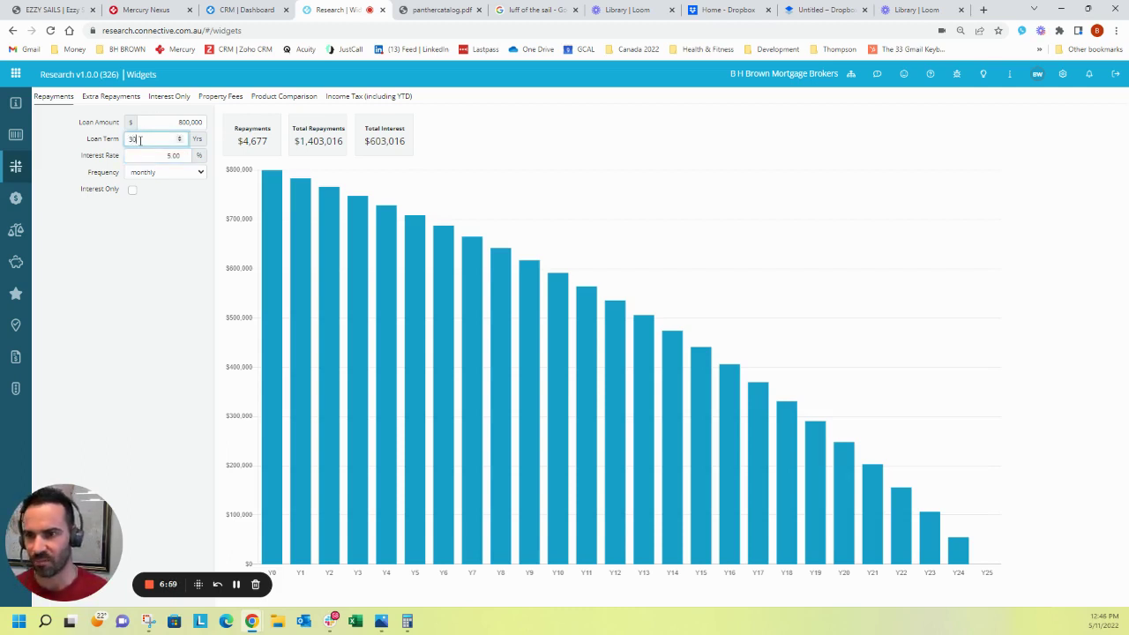
key(Tab)
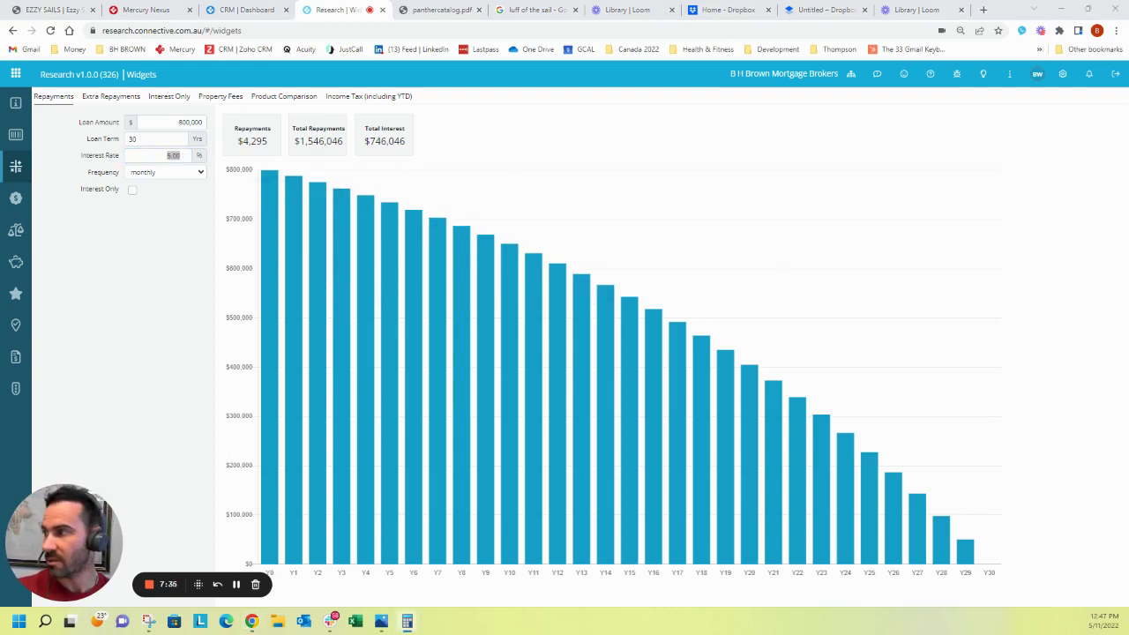
Switch to the Windows Calculator, move it clear of the repayment figures, and subtract 800,000 from 1,546,000.
key(XF86Calculator)
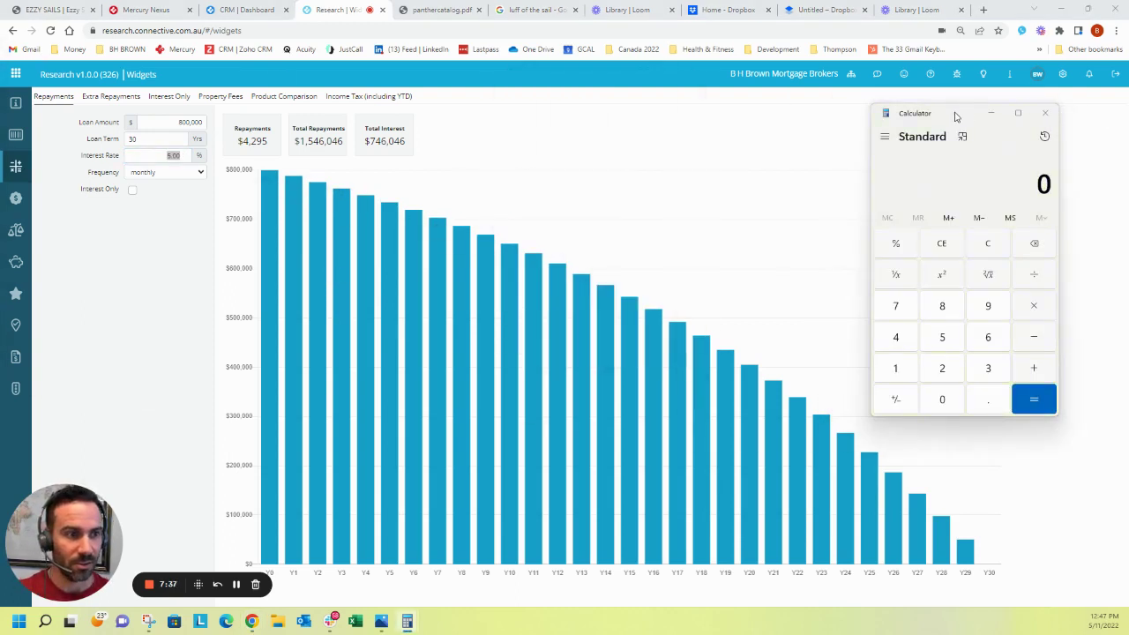
drag(956, 113, 843, 93)
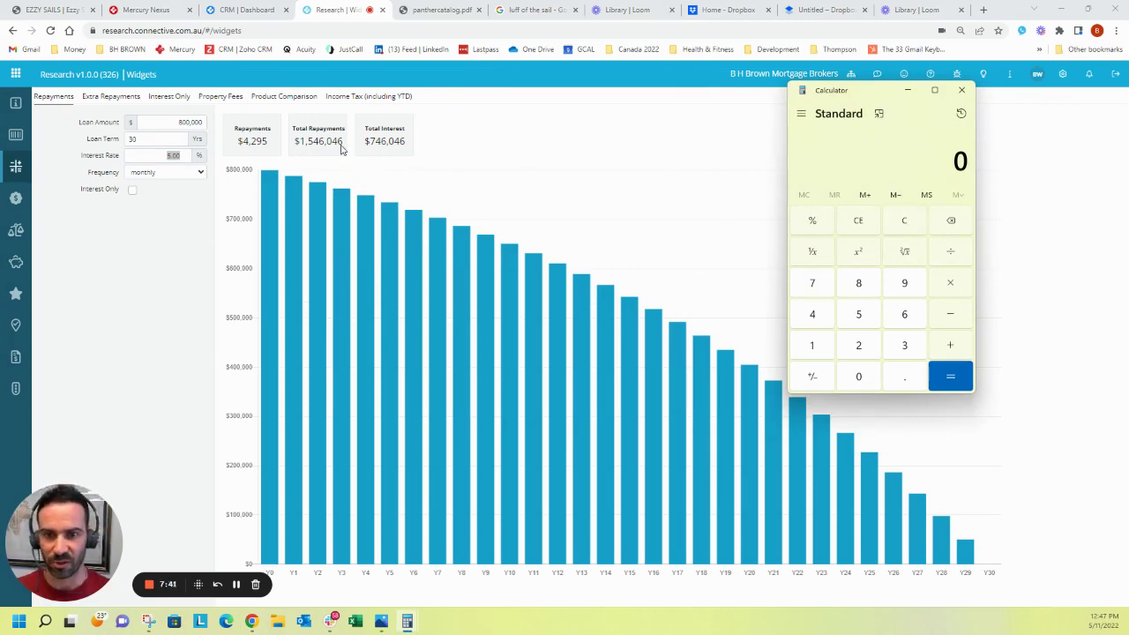
text(154)
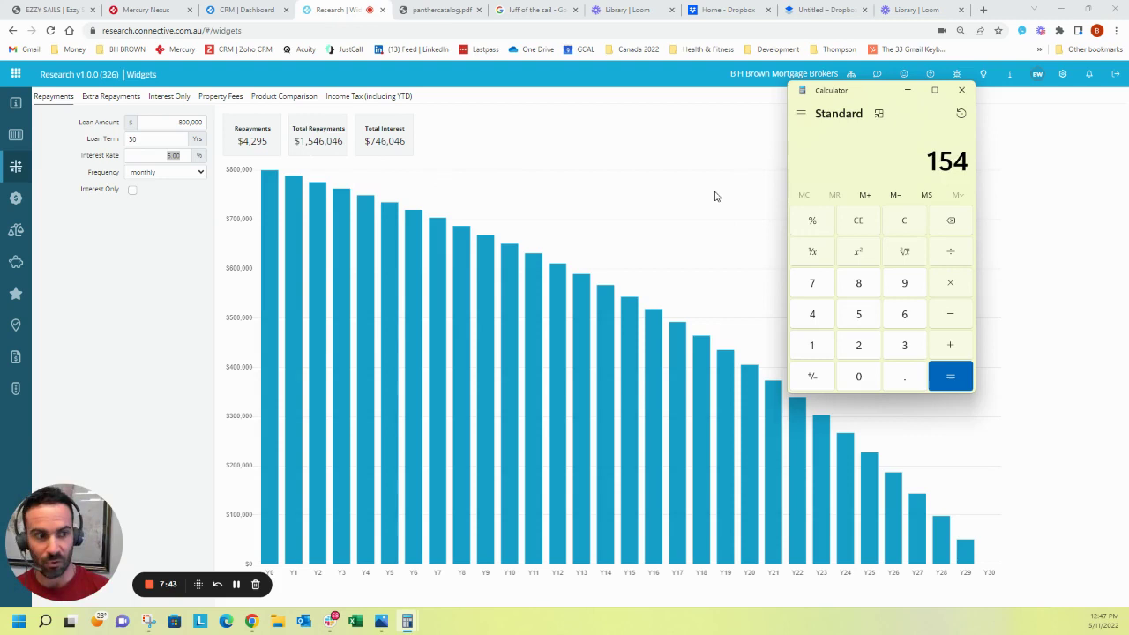
text(60000)
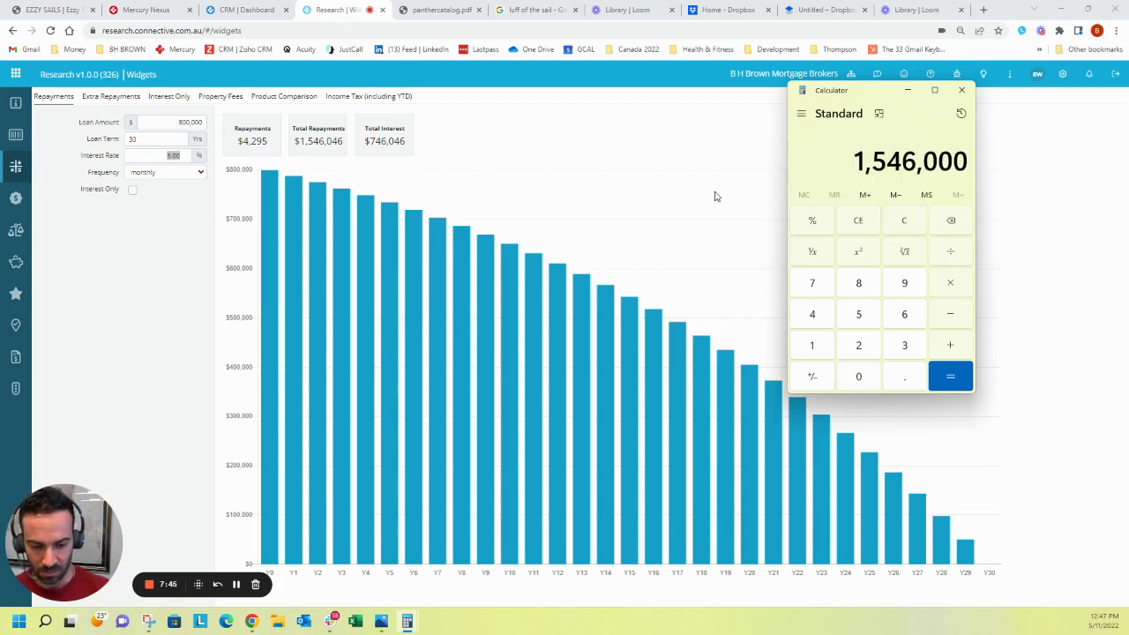
text(/75)
key(BackSpace)
key(BackSpace)
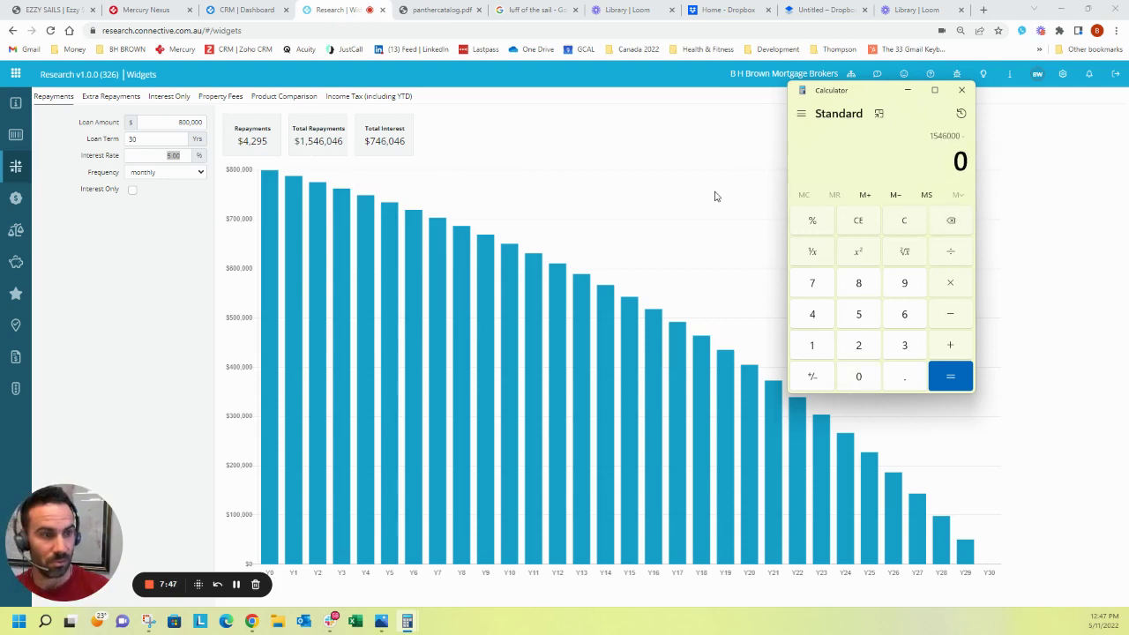
text(800,00)
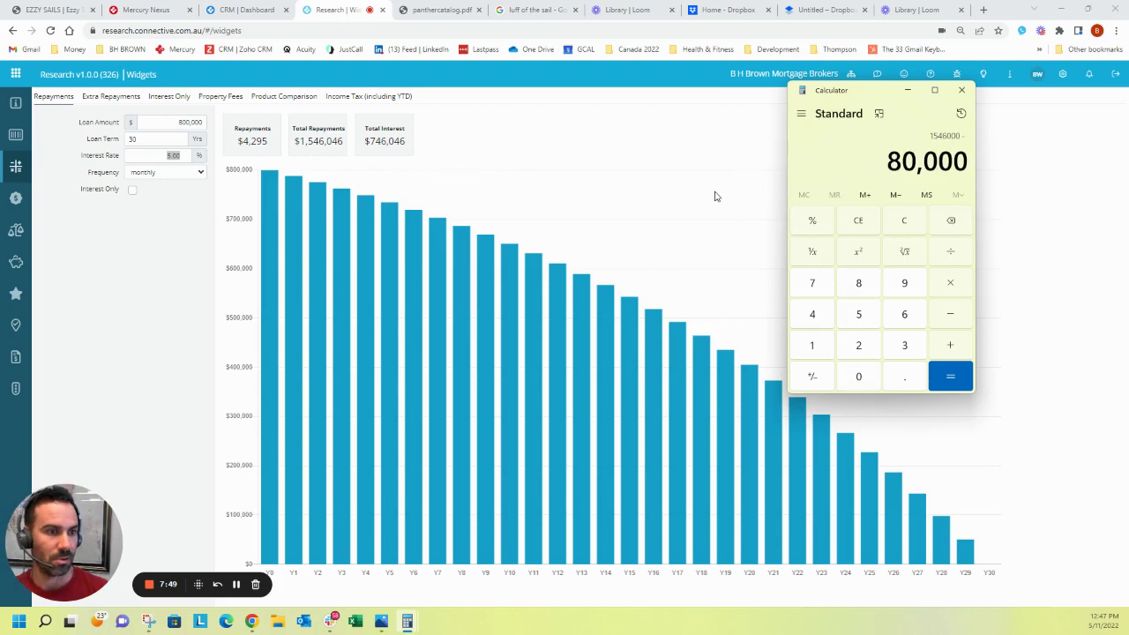
text(0)
key(Return)
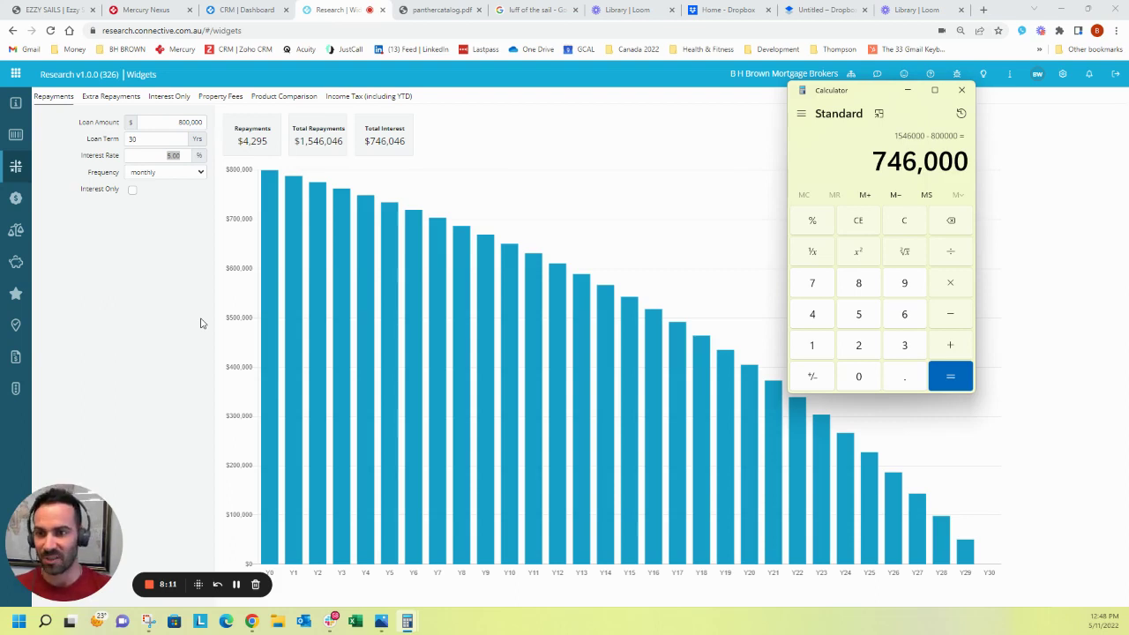
Divide the resulting interest amount by the loan amount of 800,000.
key(plus)
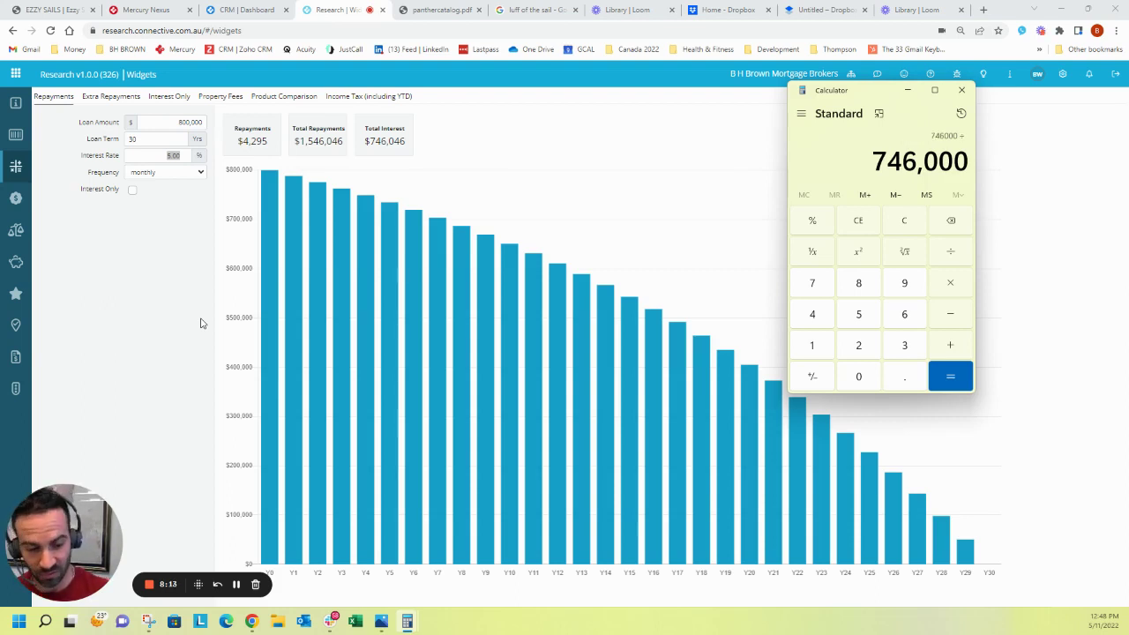
key(8)
key(0)
key(0)
key(0)
key(0)
key(0)
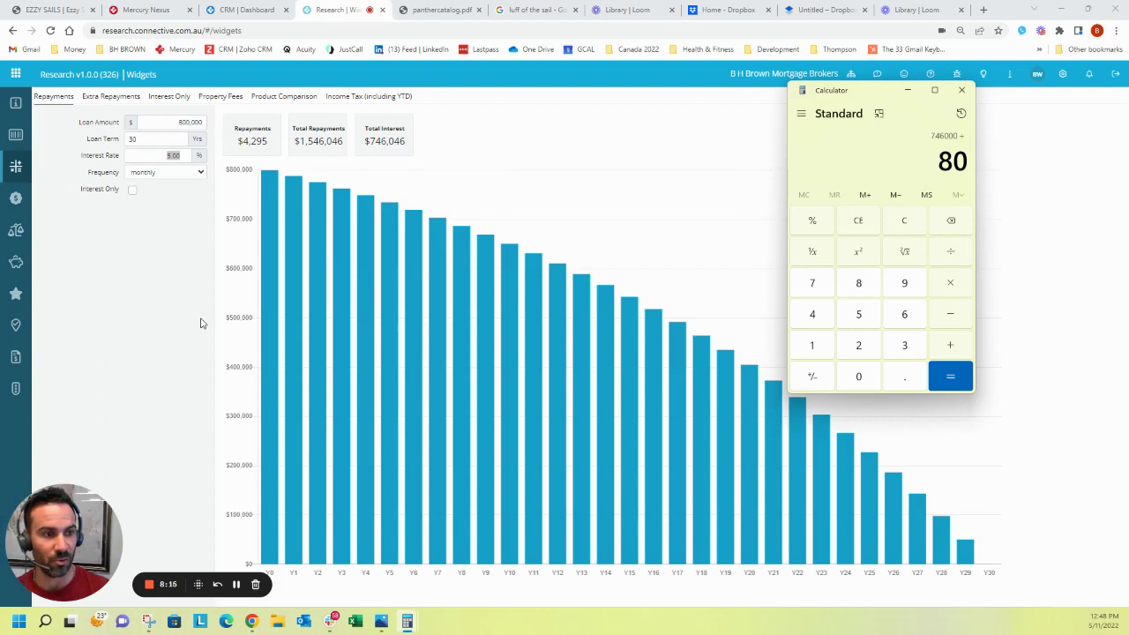
key(Return)
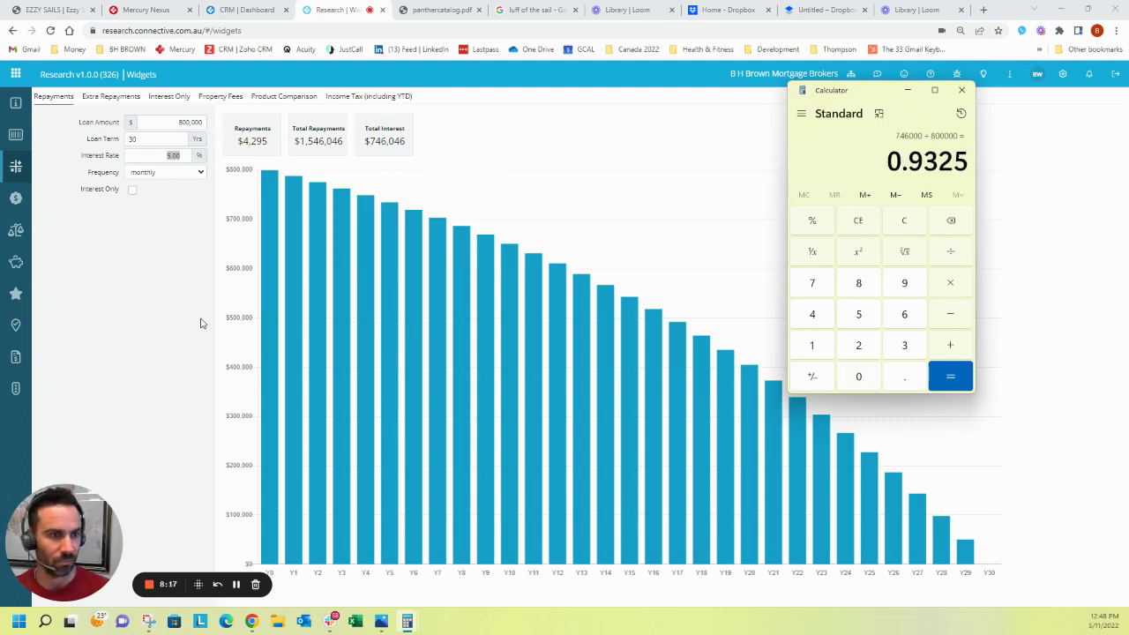
Multiply the ratio by 100 to express the interest as a percentage of the loan.
key(asterisk)
key(1)
key(0)
key(0)
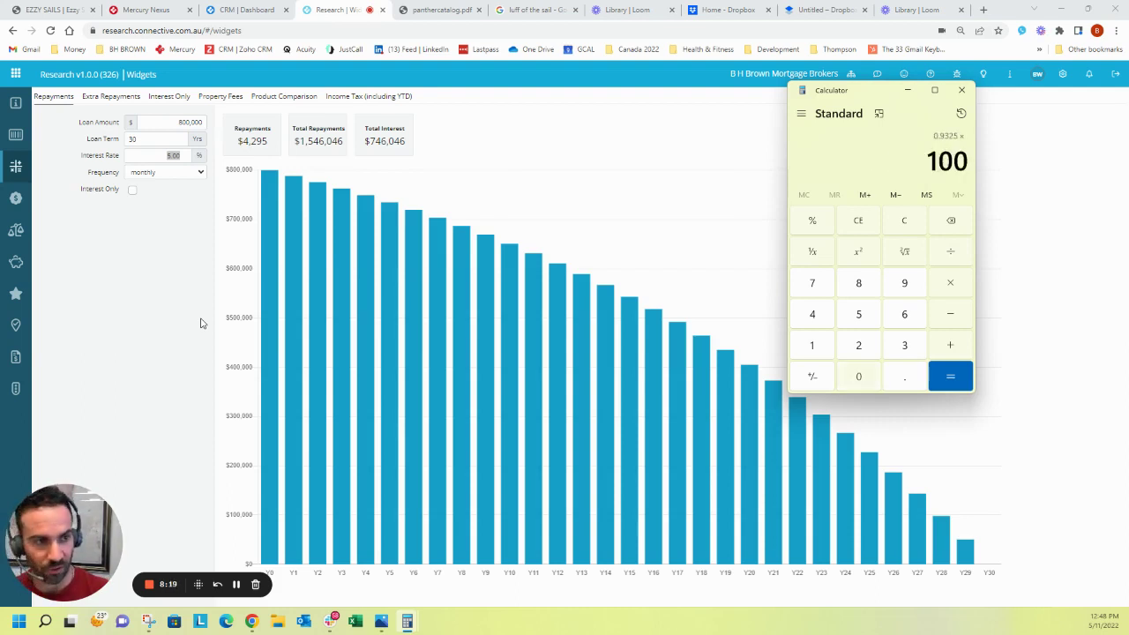
key(Return)
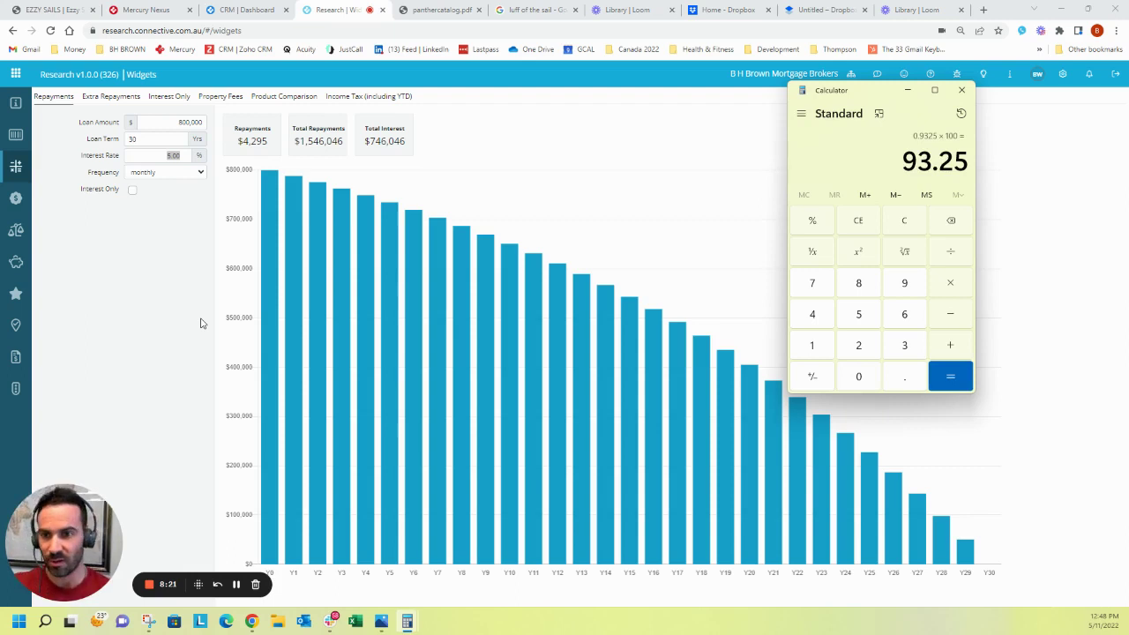
Arrange the browser and the Calculator holding the finished calculation side by side, with the Calculator narrower than half the screen.
click(157, 160)
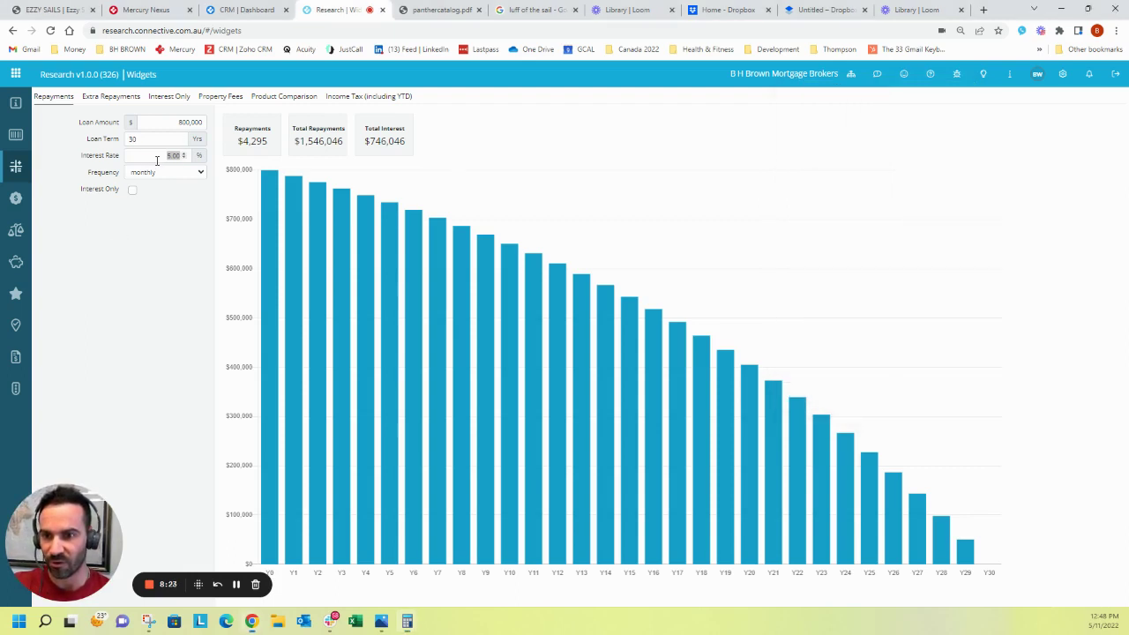
click(157, 157)
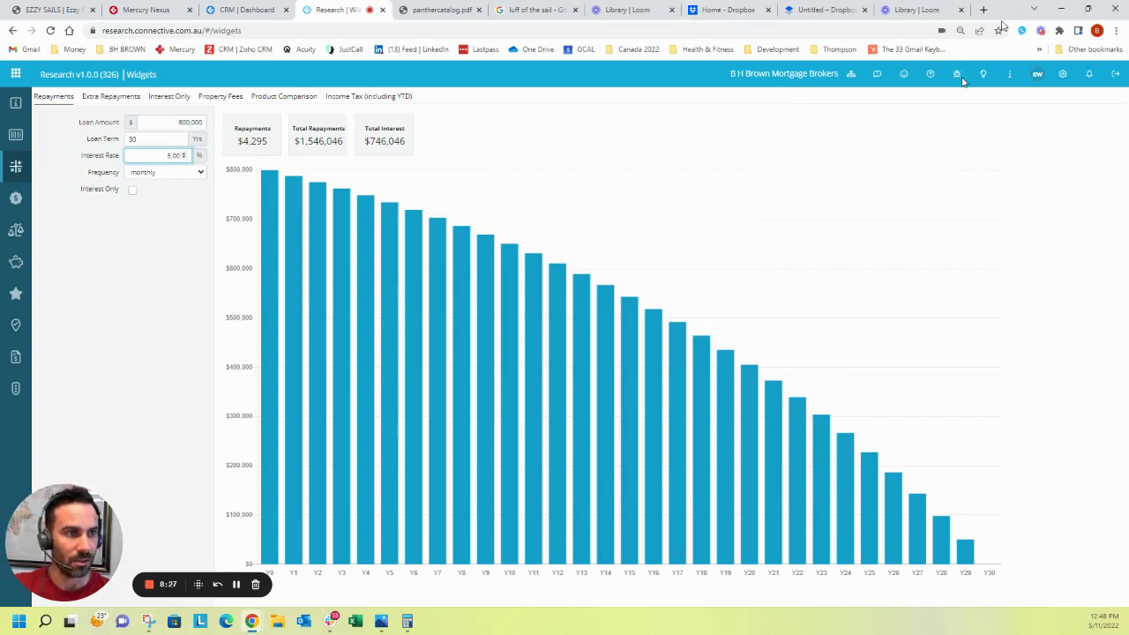
drag(1002, 18, 1127, 185)
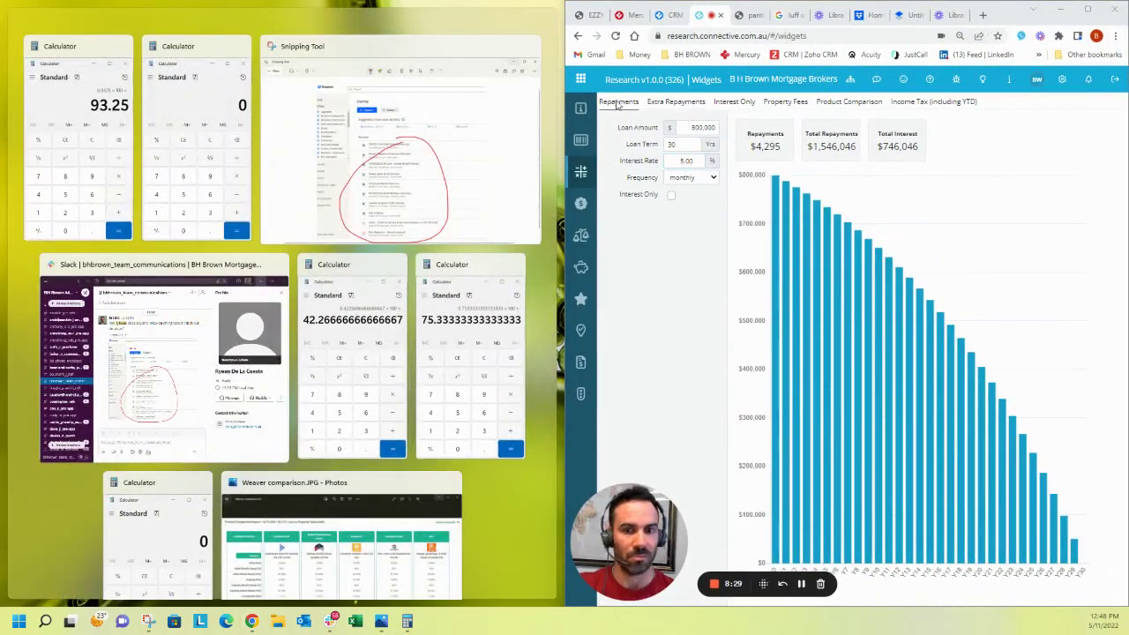
click(79, 141)
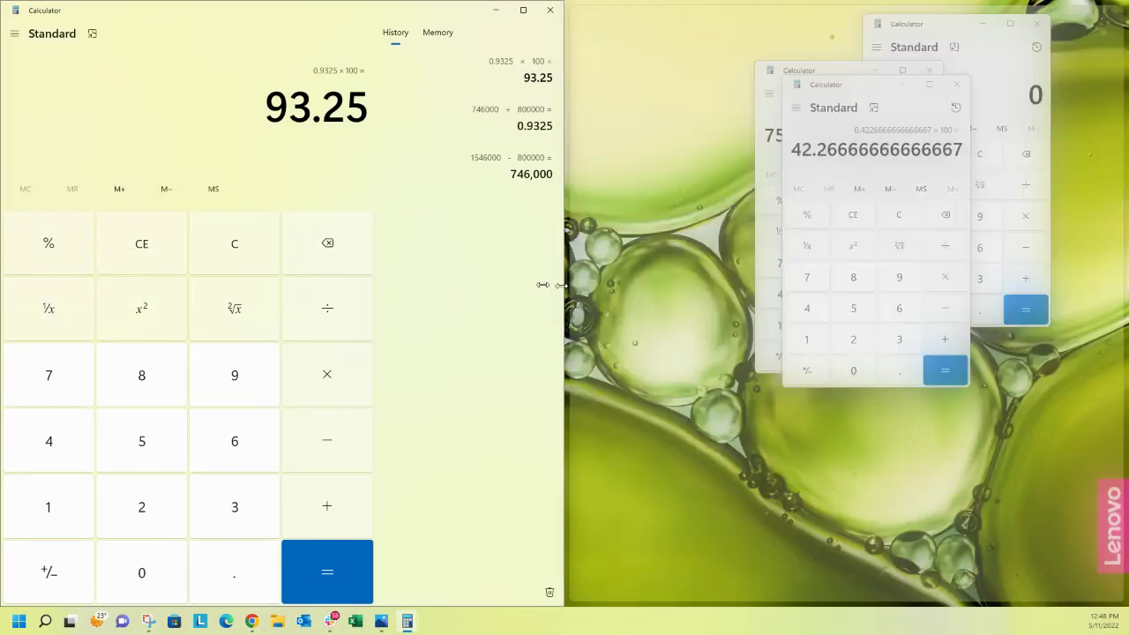
drag(543, 285, 359, 280)
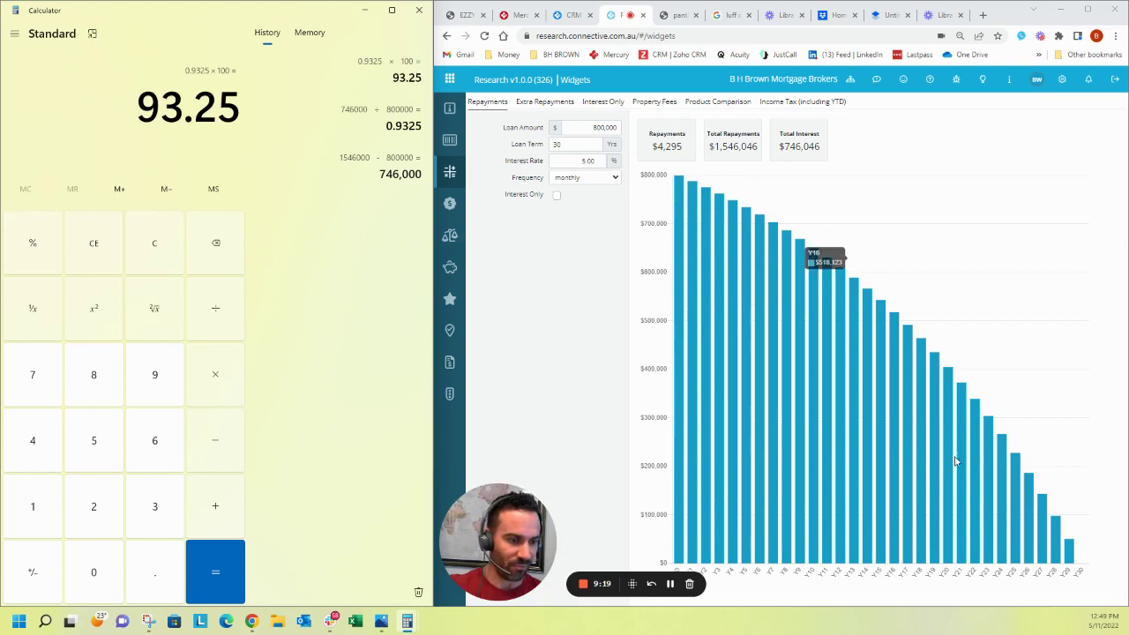
Set the loan term to 18 years in the repayments calculator.
click(573, 143)
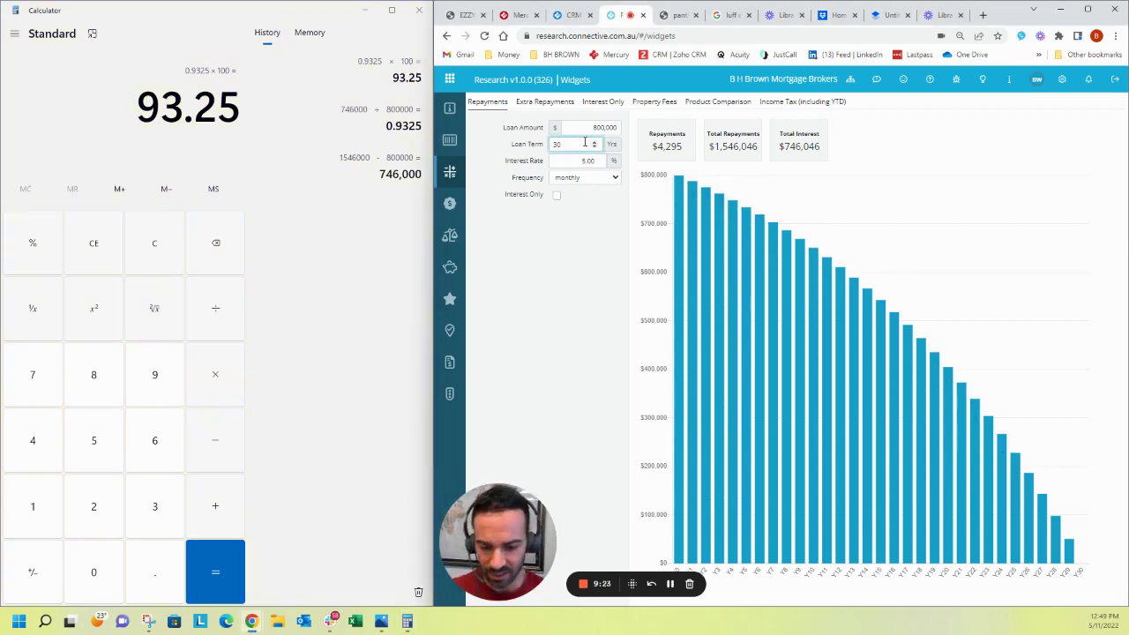
key(BackSpace)
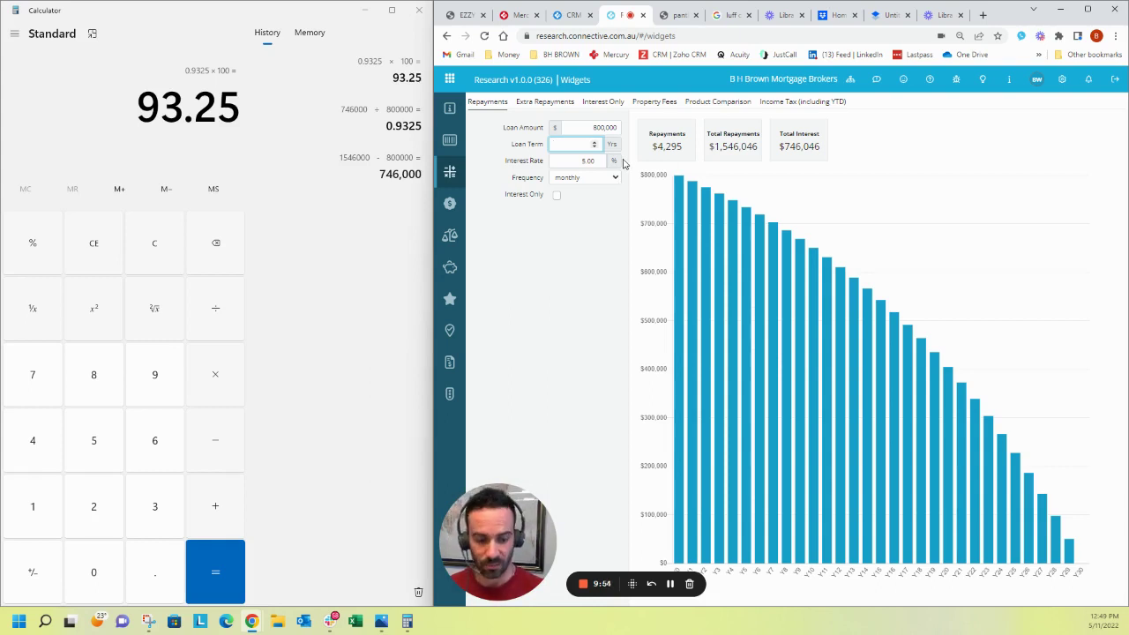
text(18)
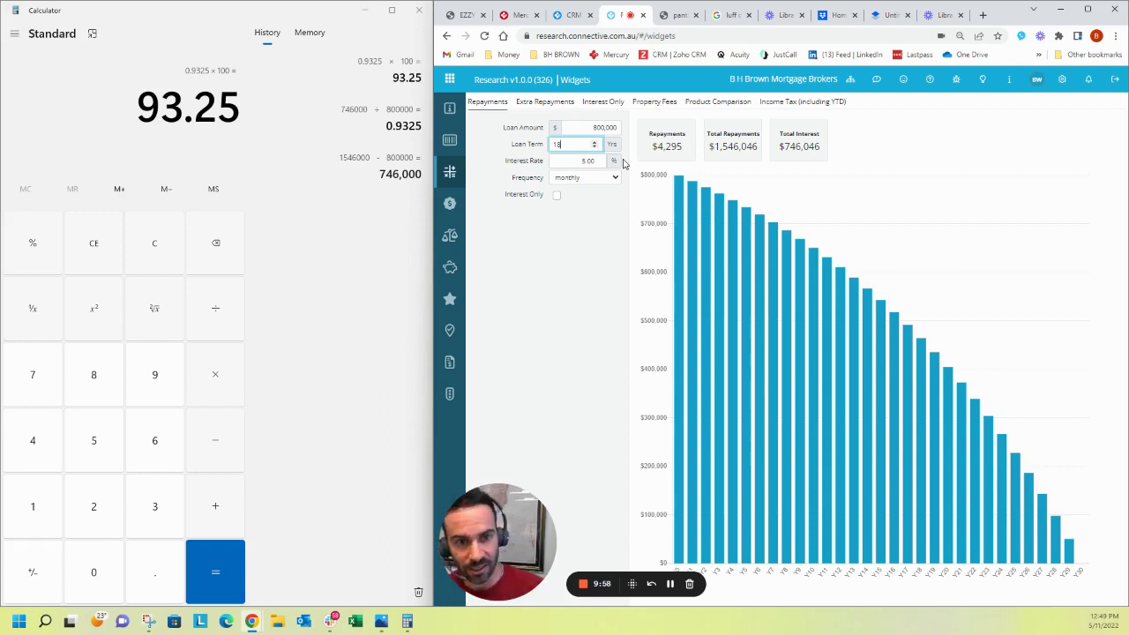
key(Tab)
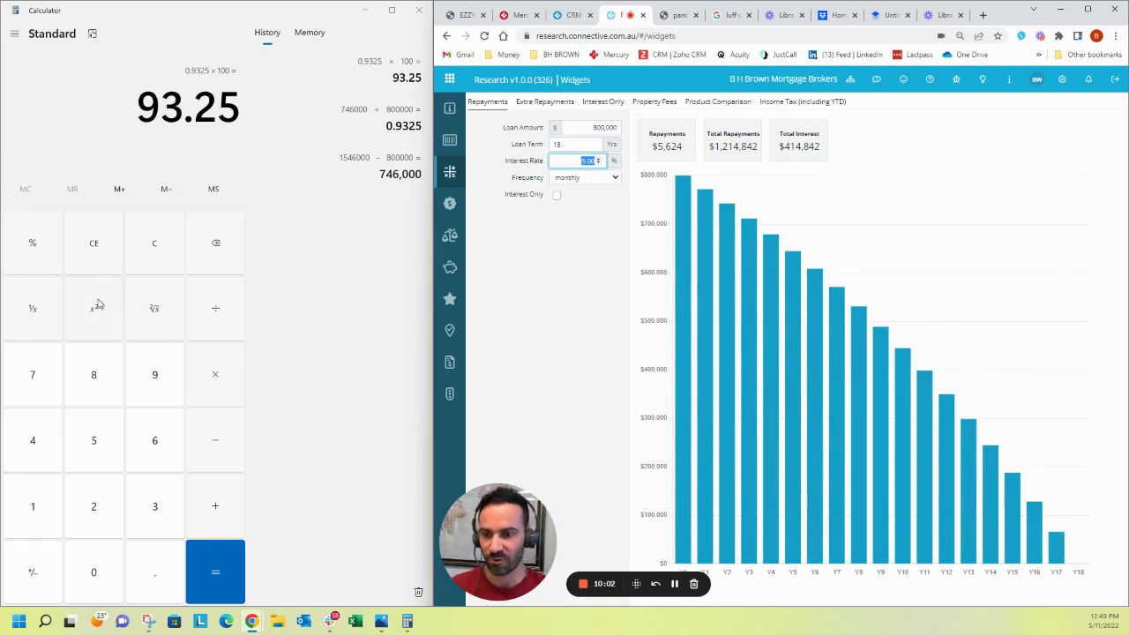
Clear the Calculator and subtract the 800000 loan amount from the rounded 18-year total repayments of 1214000.
click(92, 132)
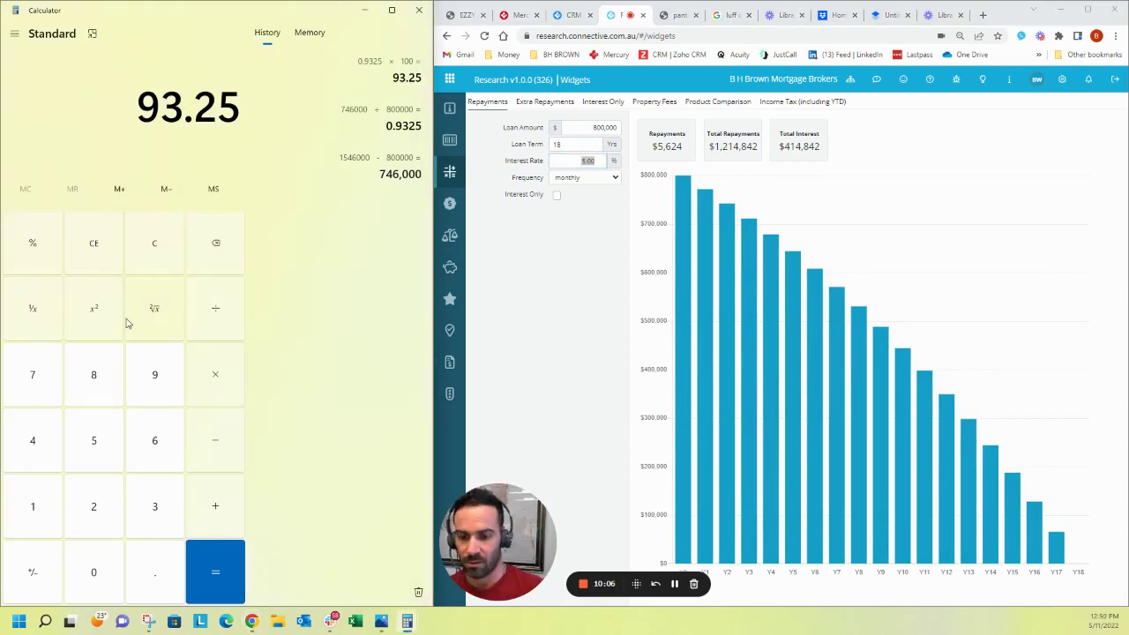
click(94, 246)
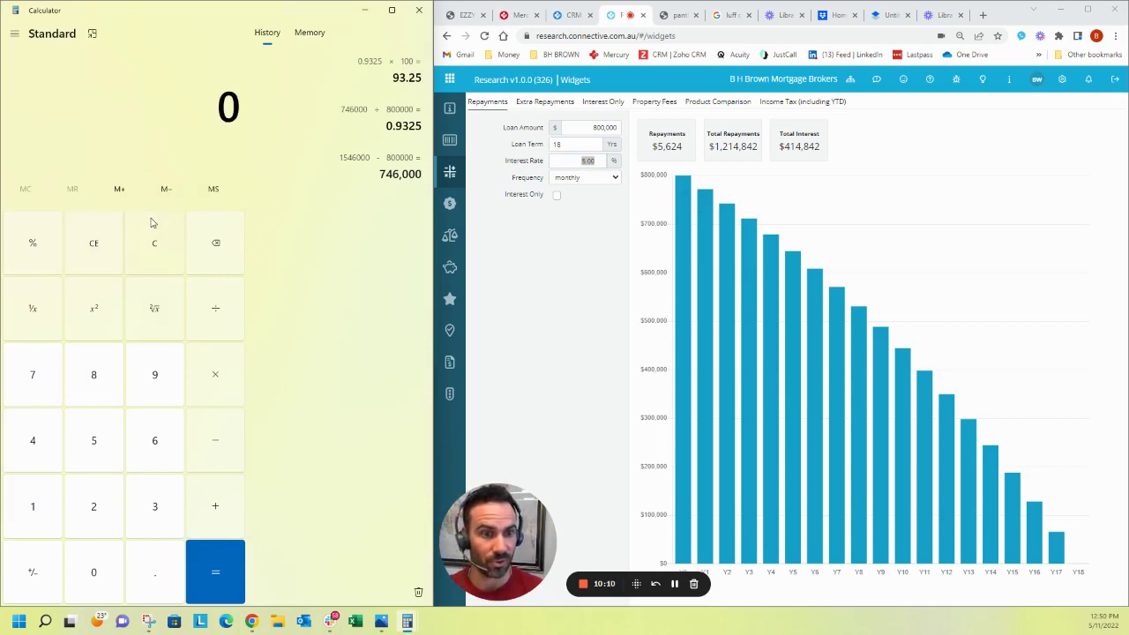
text(1,2)
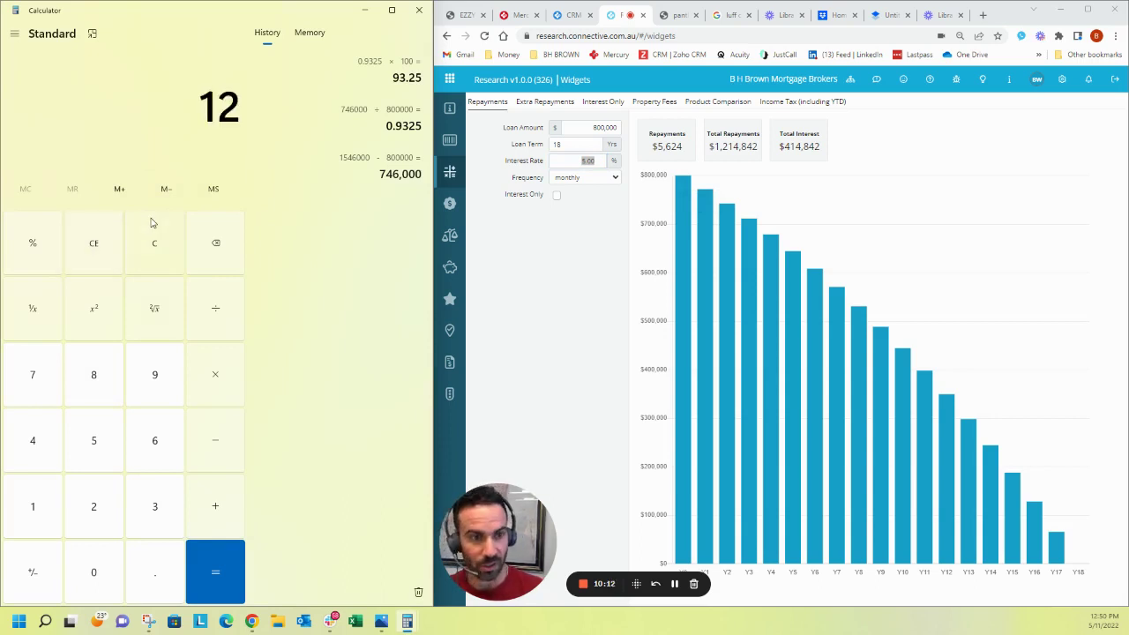
text(41)
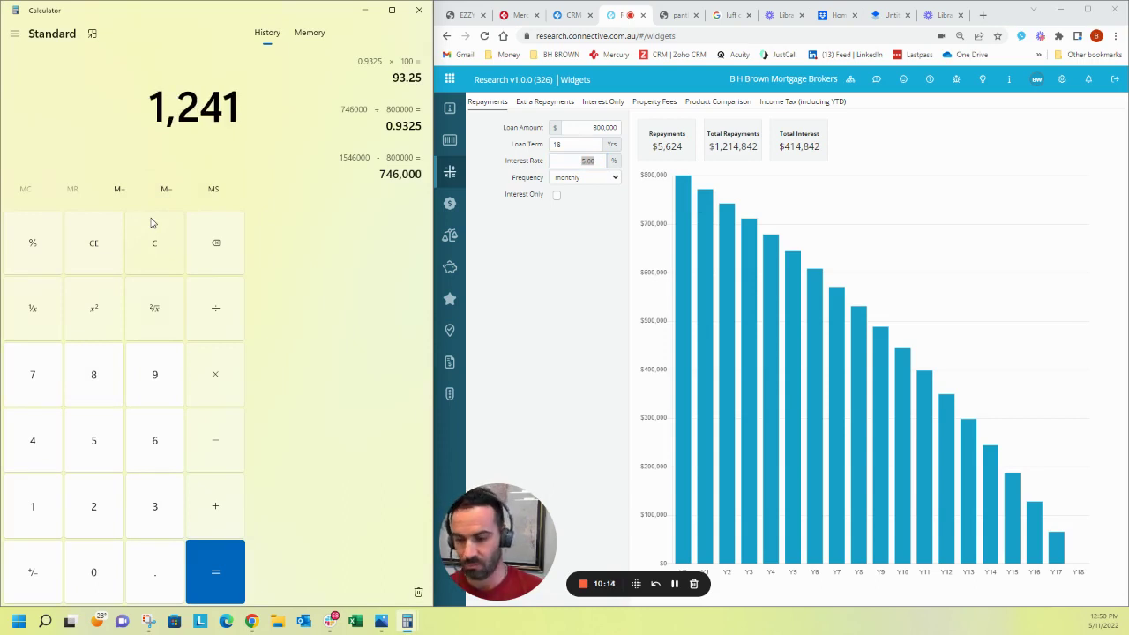
key(BackSpace)
key(BackSpace)
key(BackSpace)
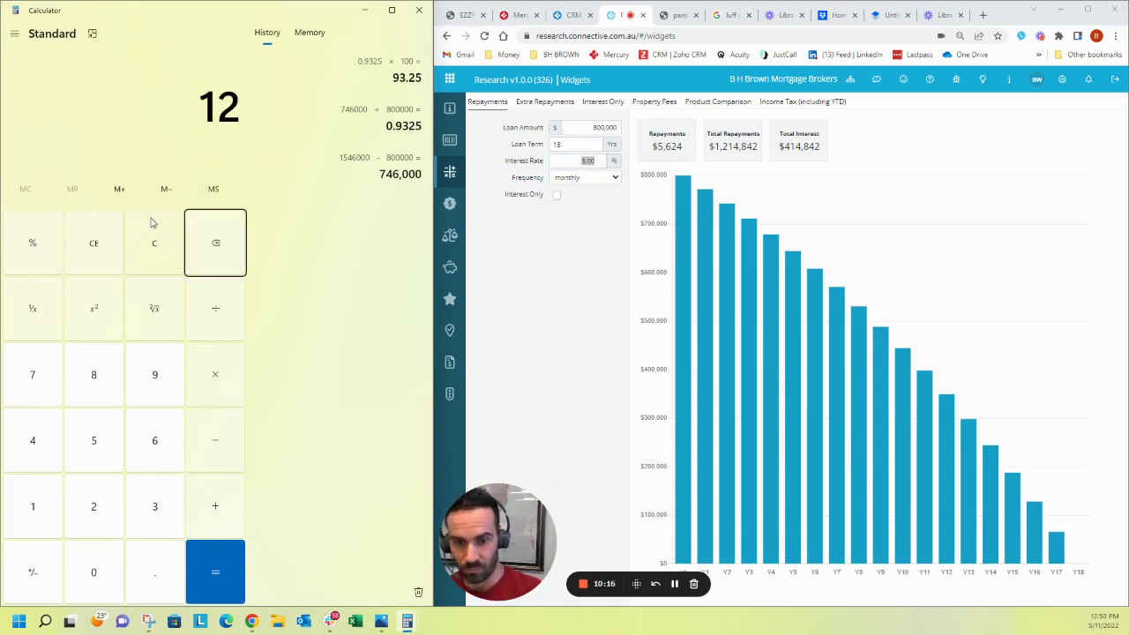
text(14,000)
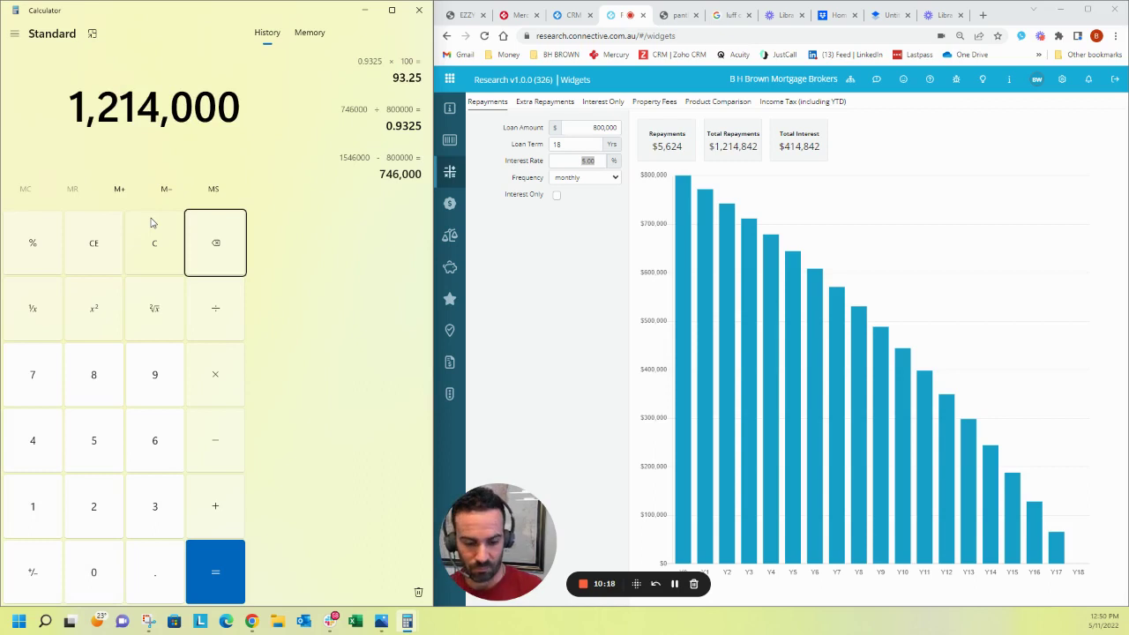
key(minus)
text(8)
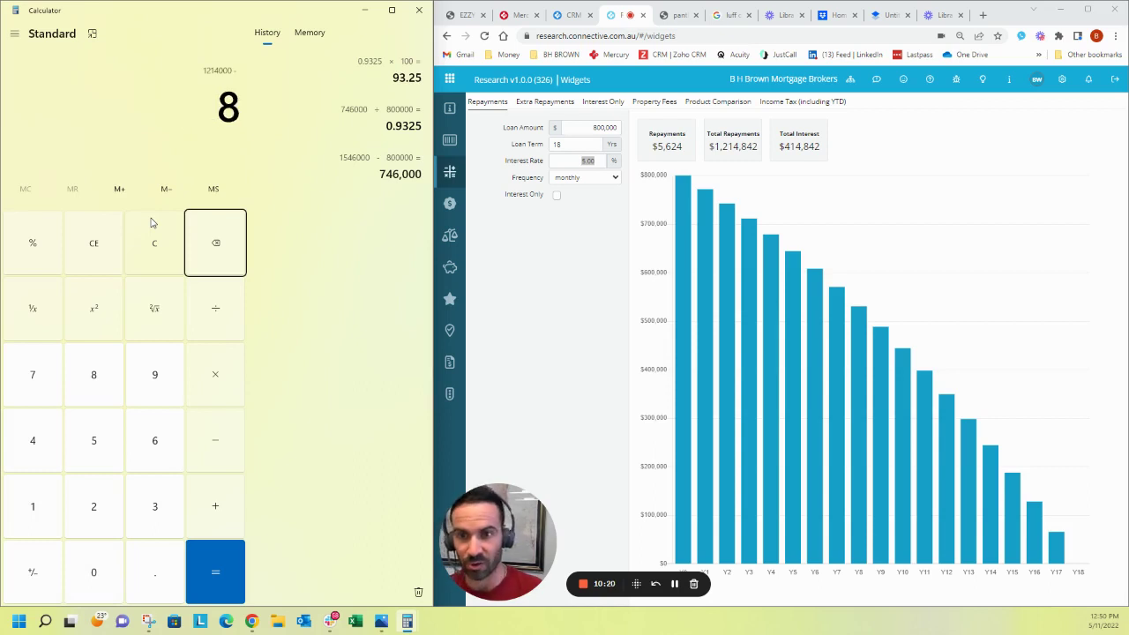
text(000000)
key(Return)
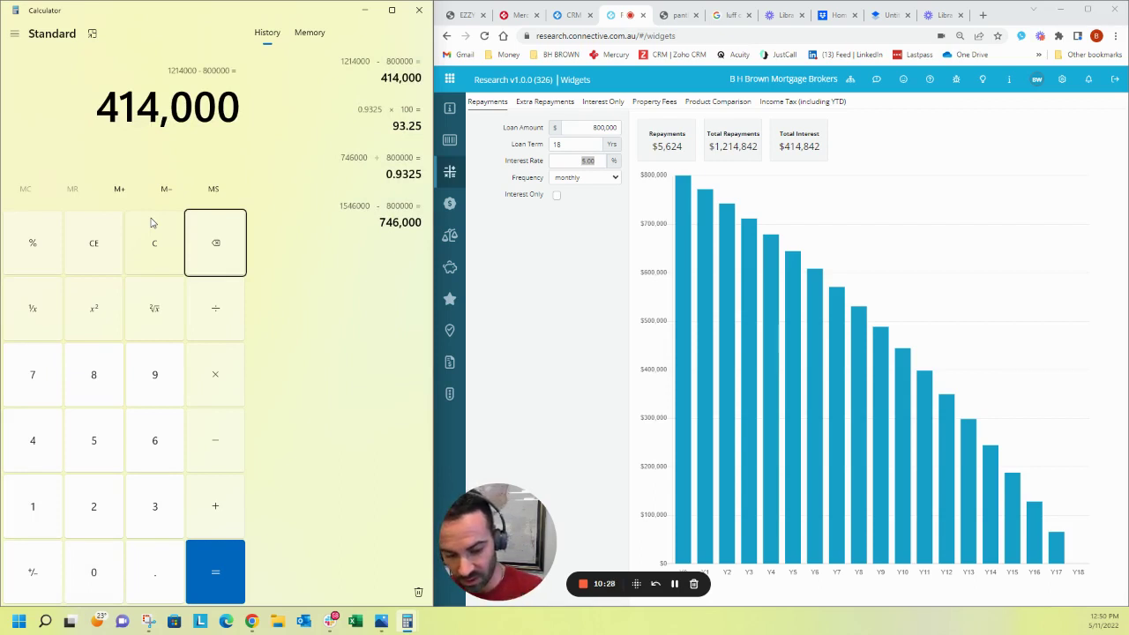
key(slash)
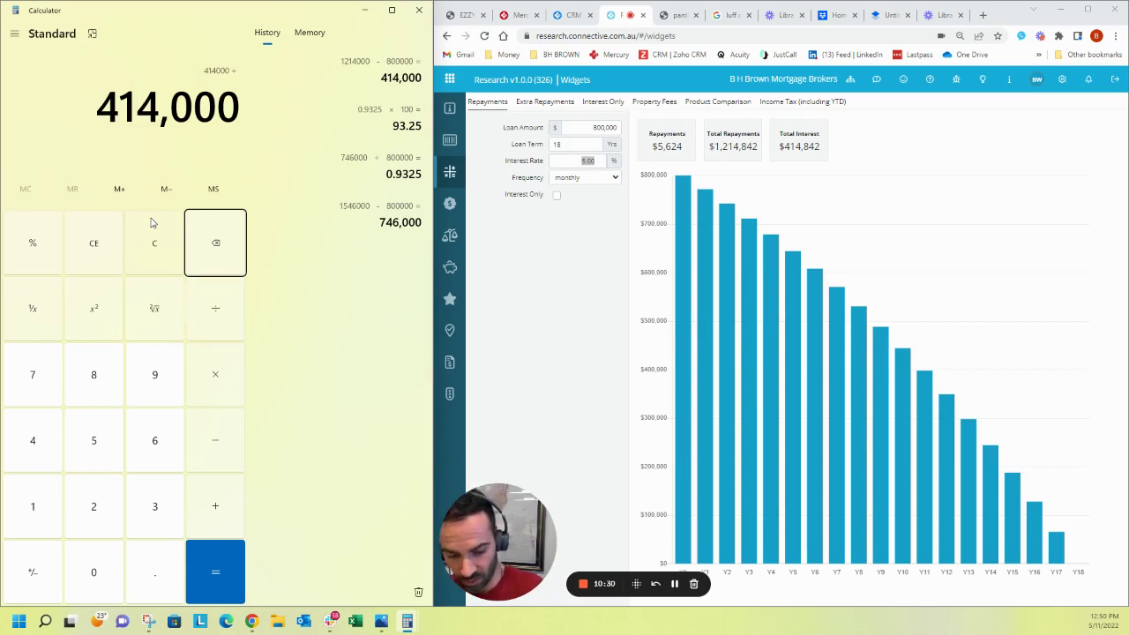
text(8)
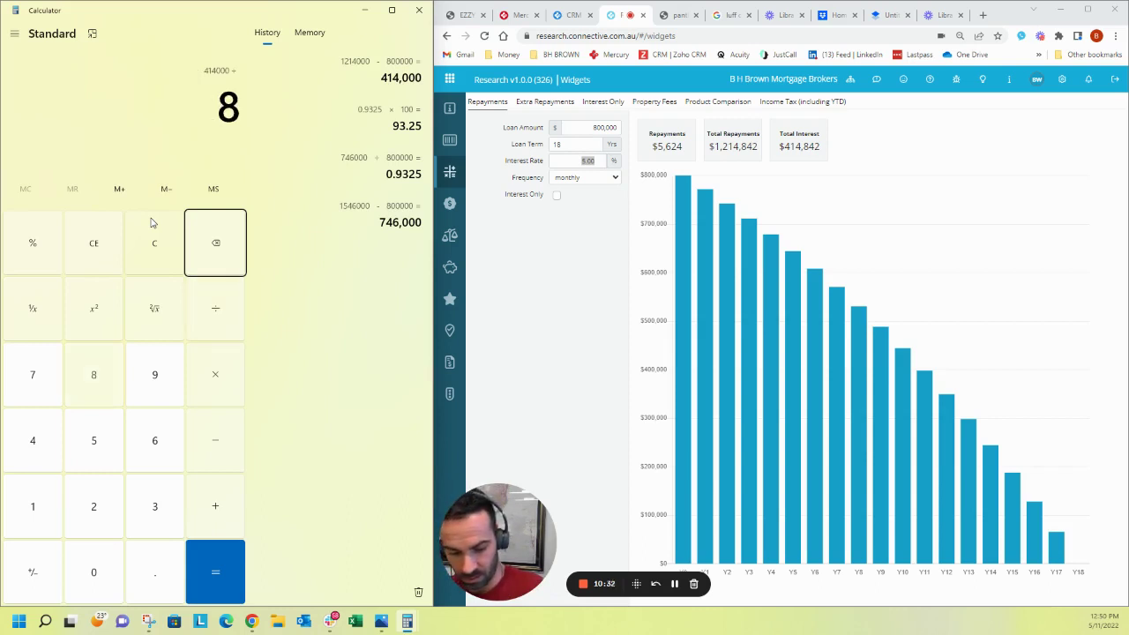
text(00)
key(Return)
key(Escape)
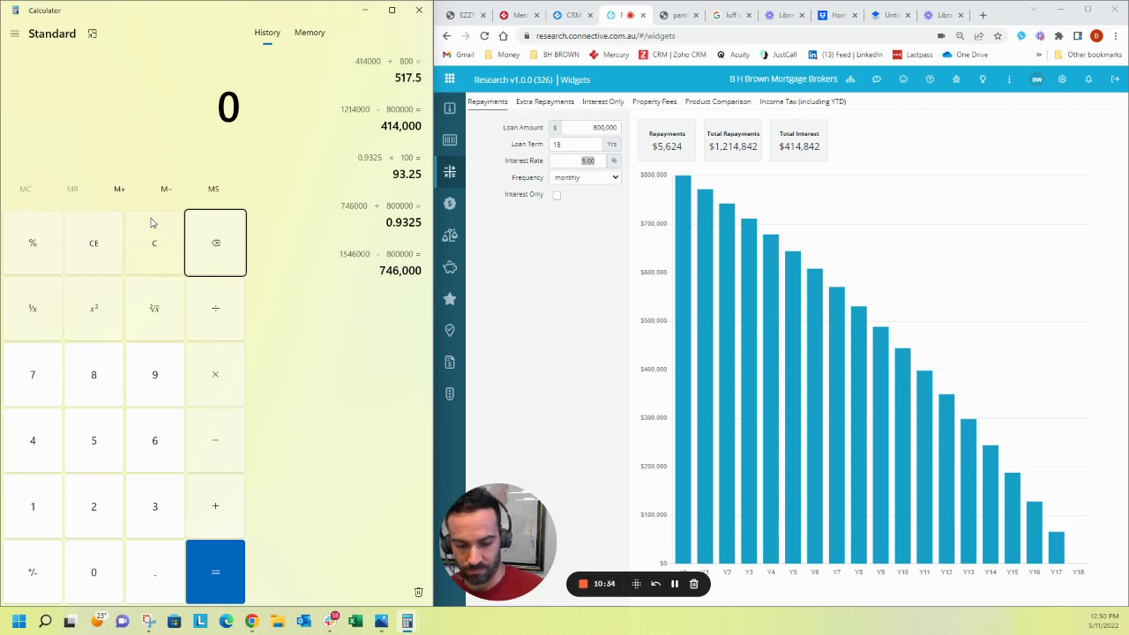
Divide the 18-year interest of 414000 by the loan amount of 800000.
text(414)
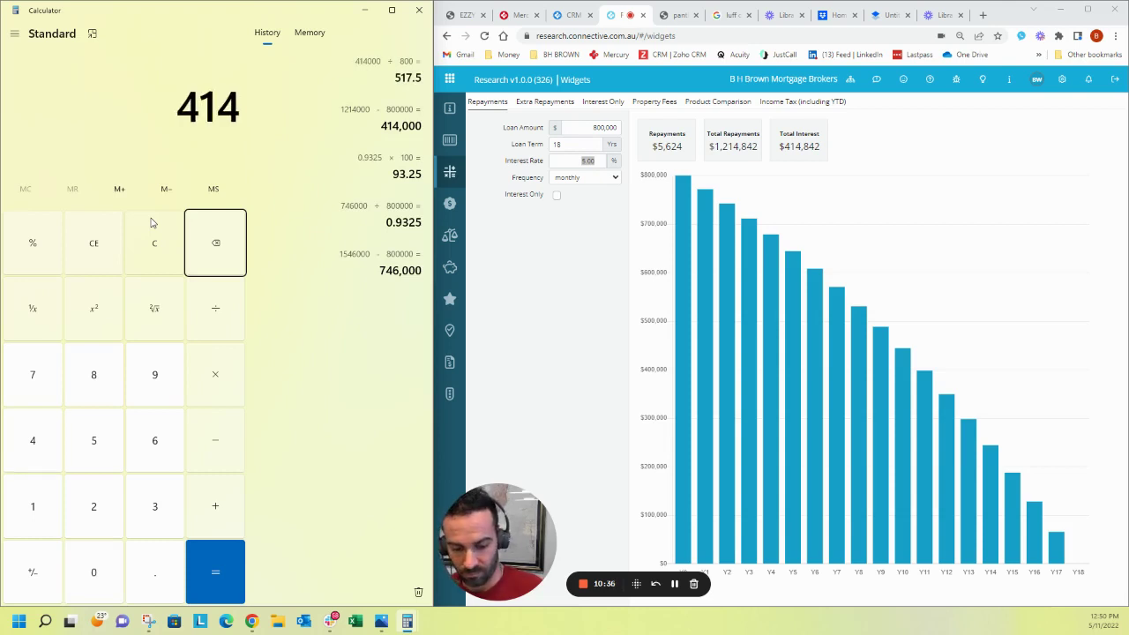
text(,000)
key(slash)
text(800000)
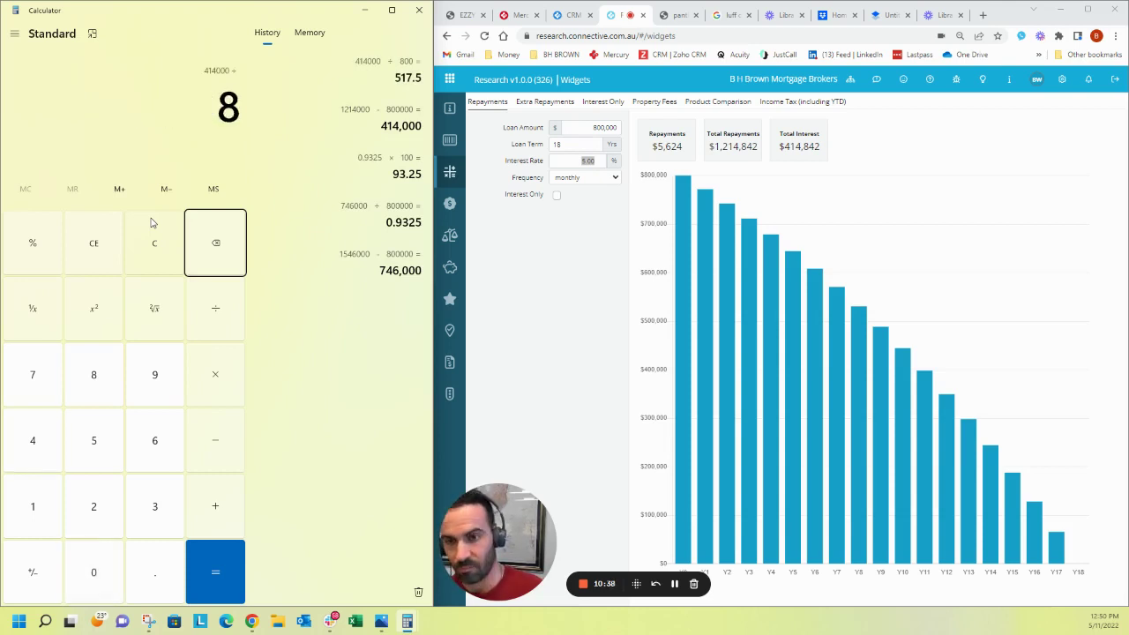
key(Return)
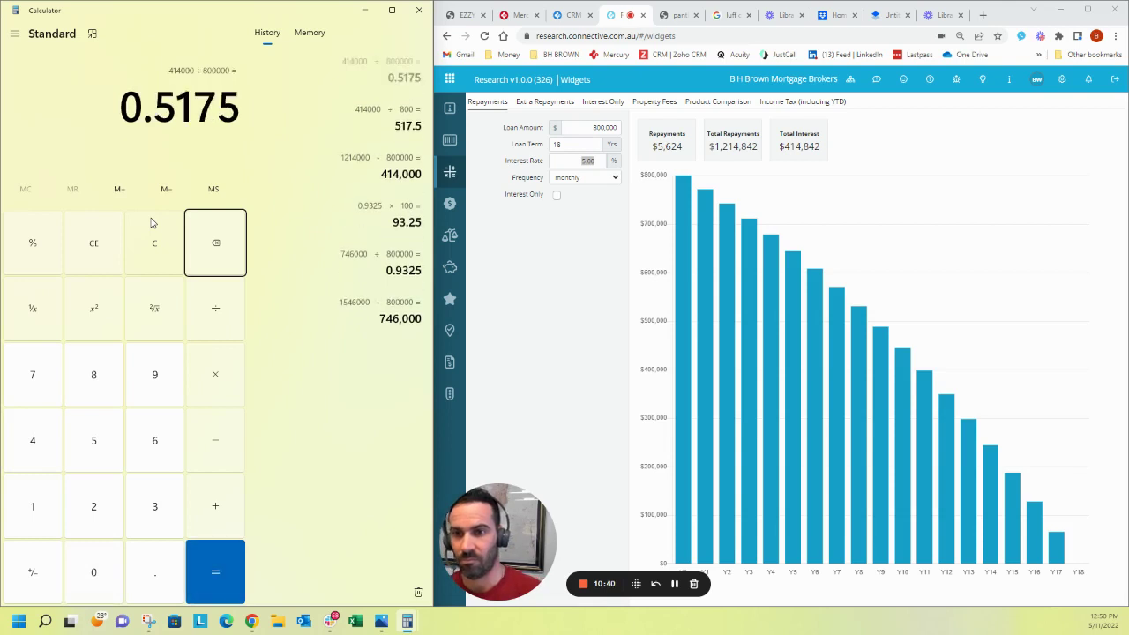
Multiply the 18-year interest ratio by 100 to express it as a percentage.
key(asterisk)
text(100)
key(Return)
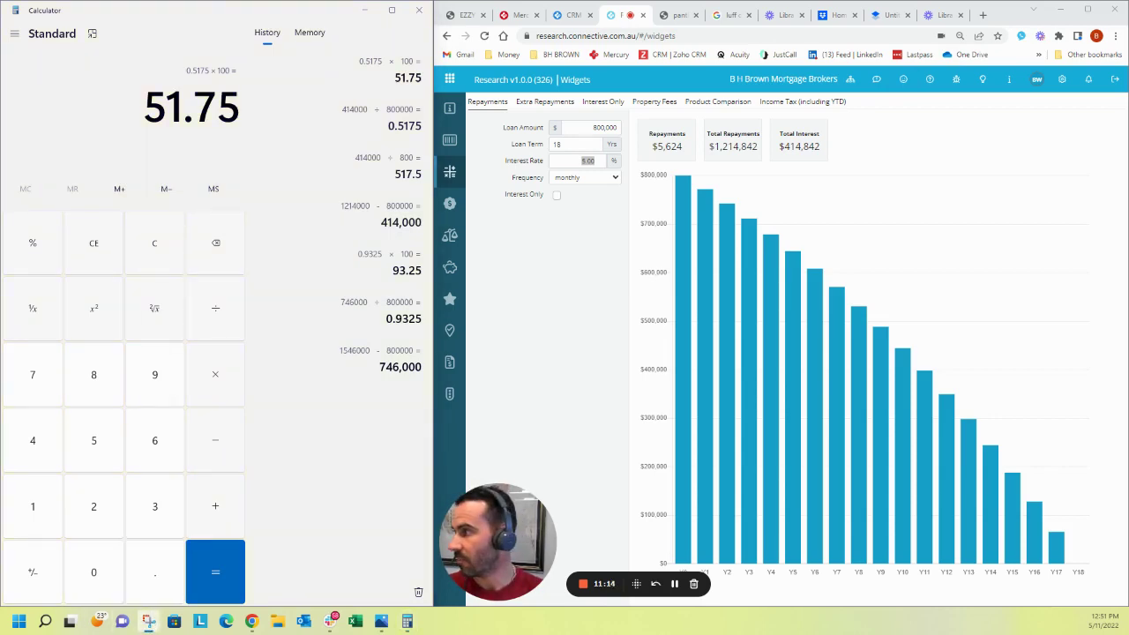
Capture a snip of the Calculator's result and history and paste it into the body of the untitled Dropbox Paper document.
key(super+shift+s)
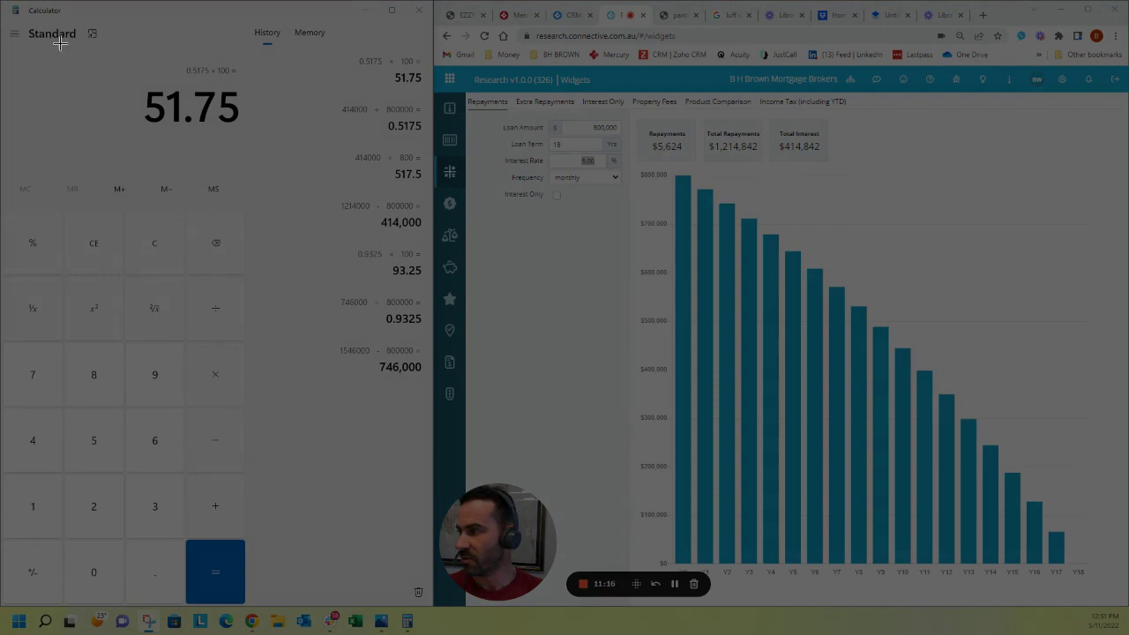
drag(105, 44, 432, 412)
click(893, 18)
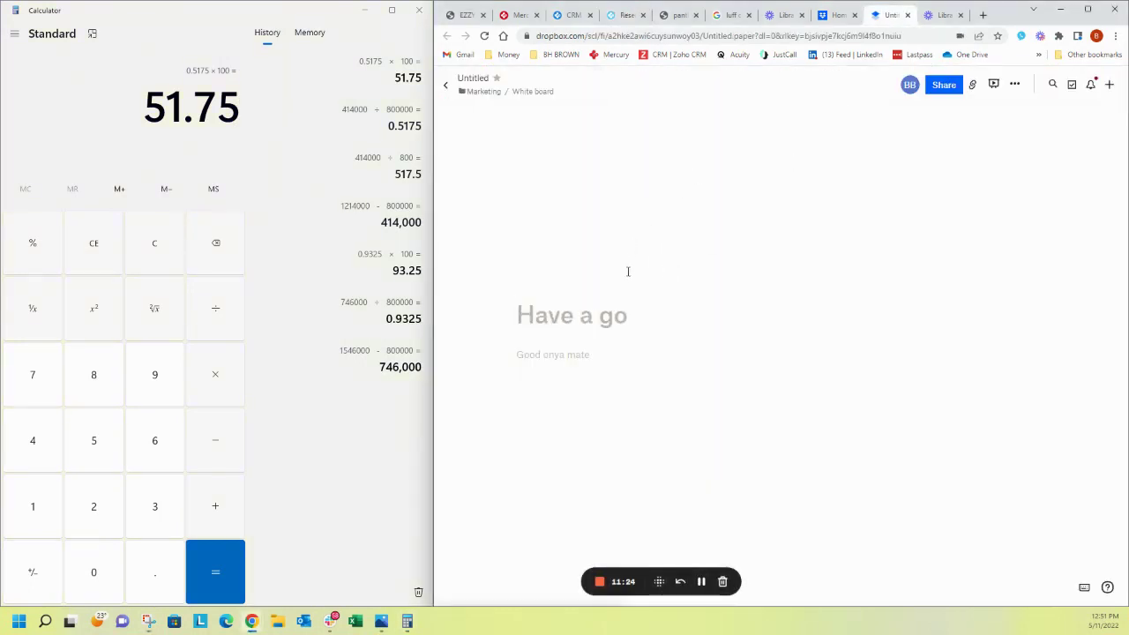
key(Return)
key(ctrl+v)
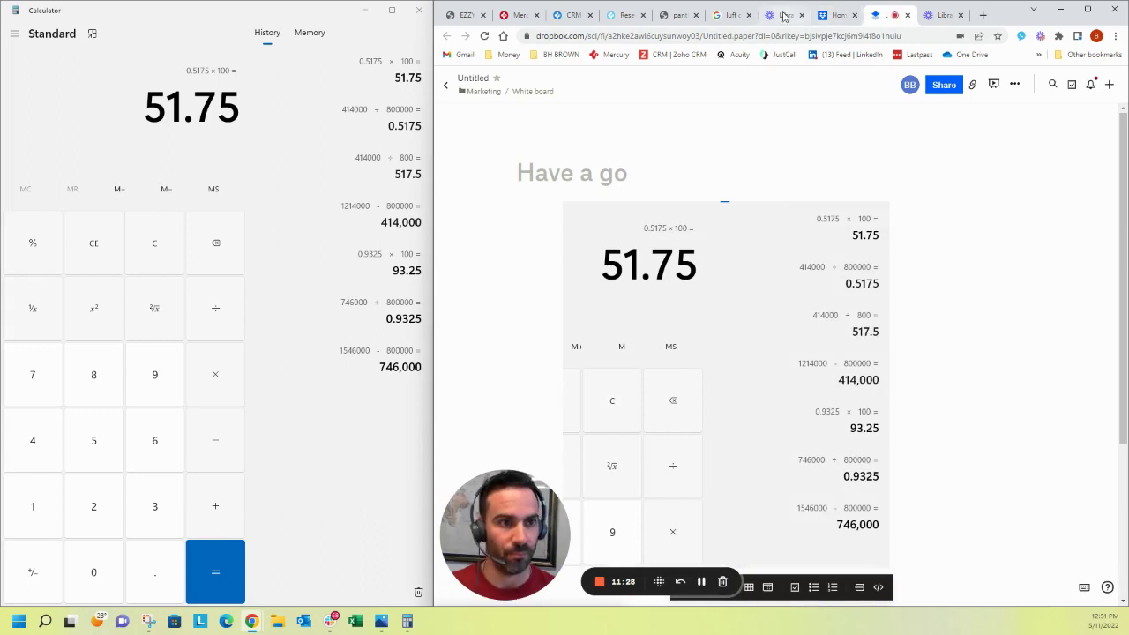
Return to the repayments widget in the browser and set the loan term to 15 years.
click(605, 20)
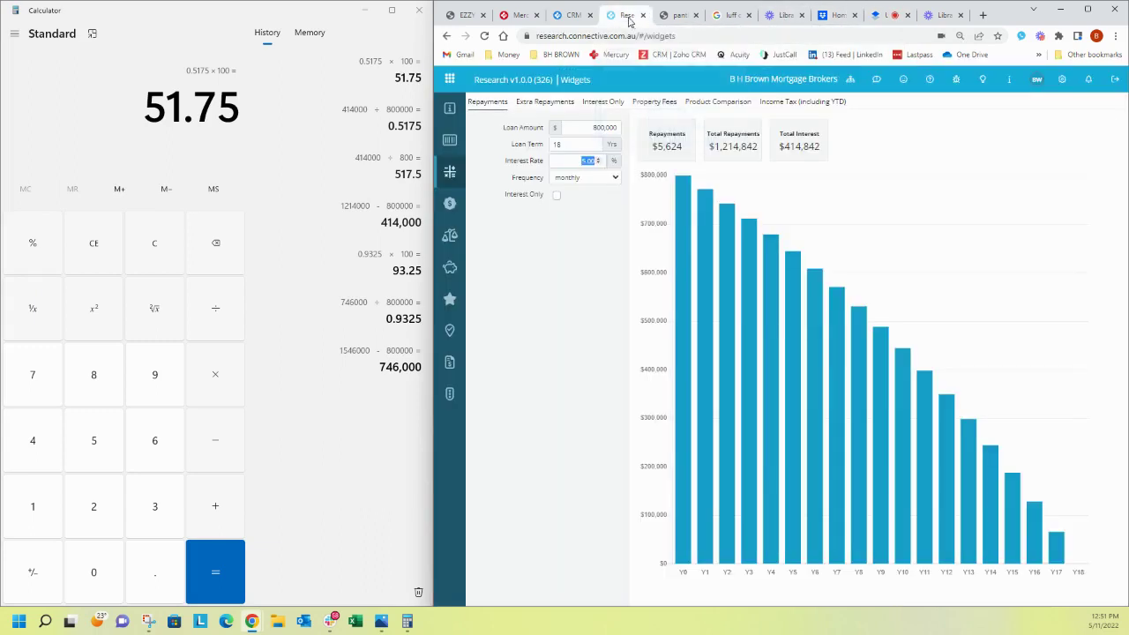
double_click(593, 159)
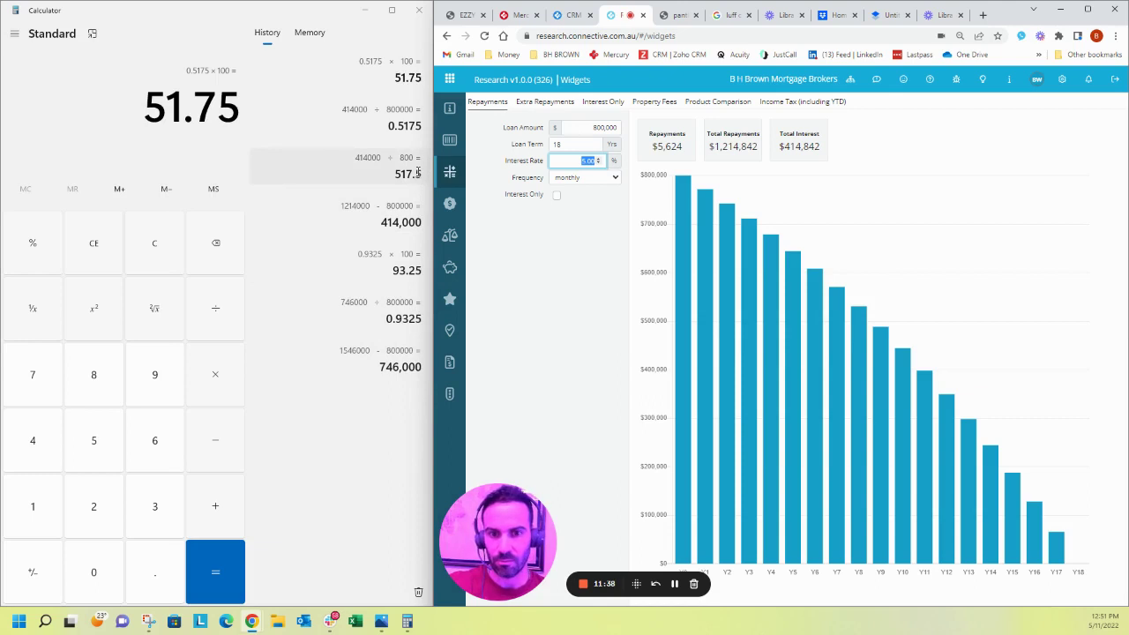
click(569, 144)
key(BackSpace)
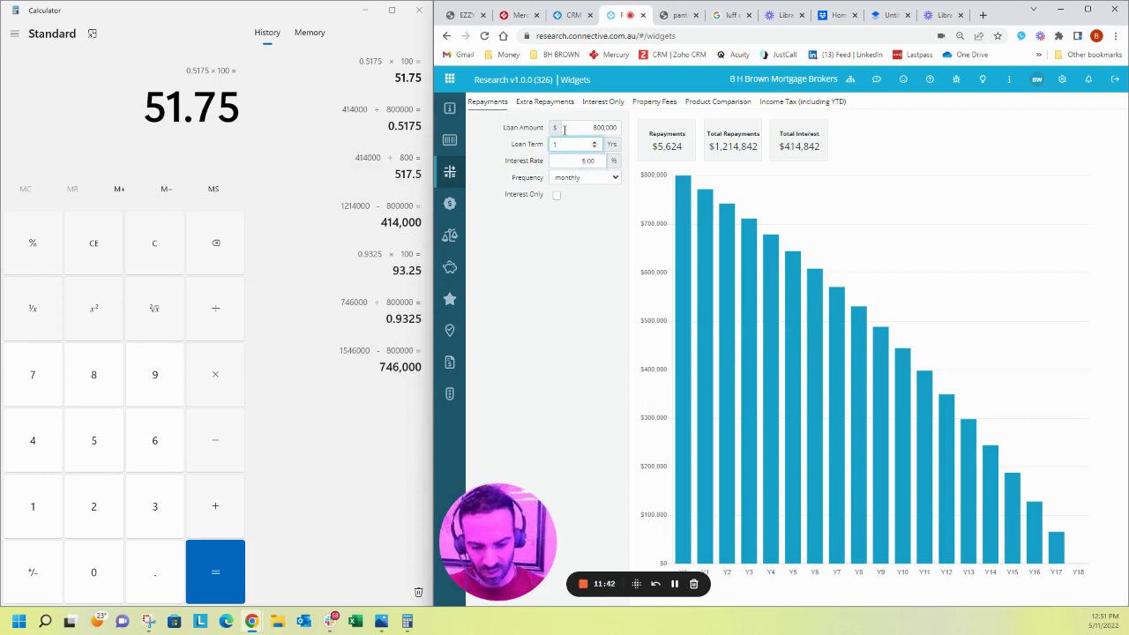
text(5)
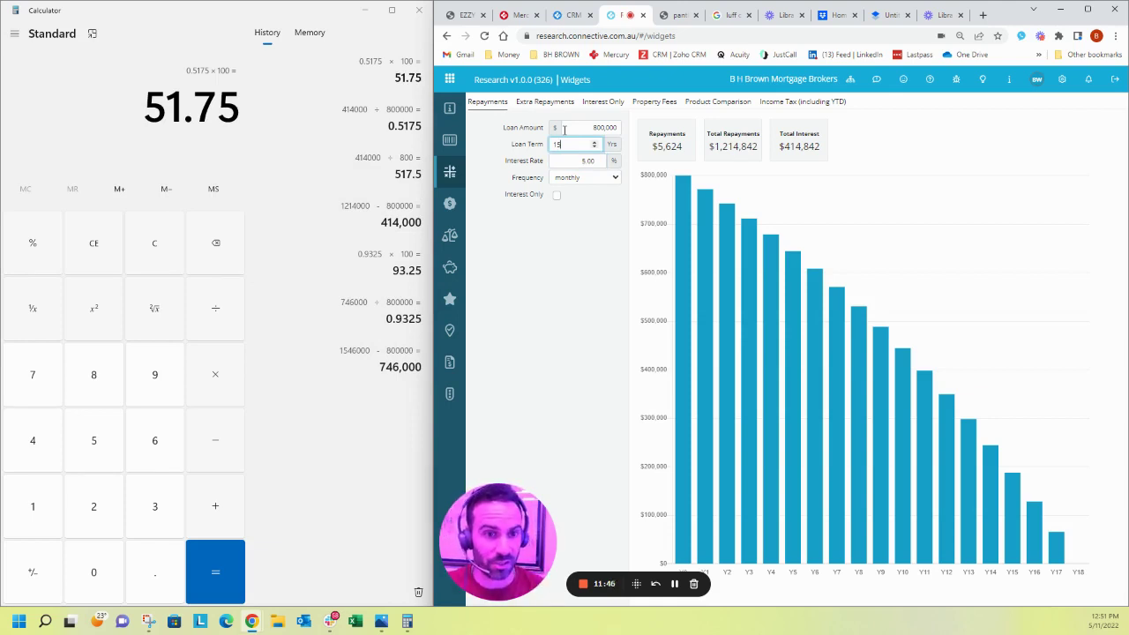
key(Tab)
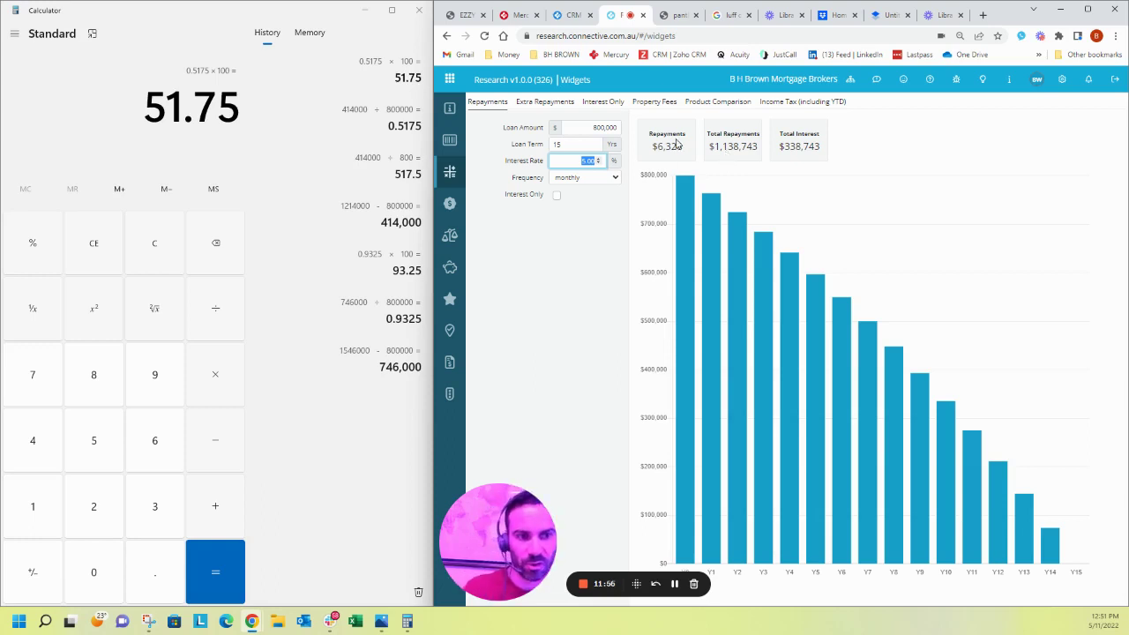
Clear the Calculator and subtract 800000 from the rounded 15-year total repayments of 1139000.
click(157, 253)
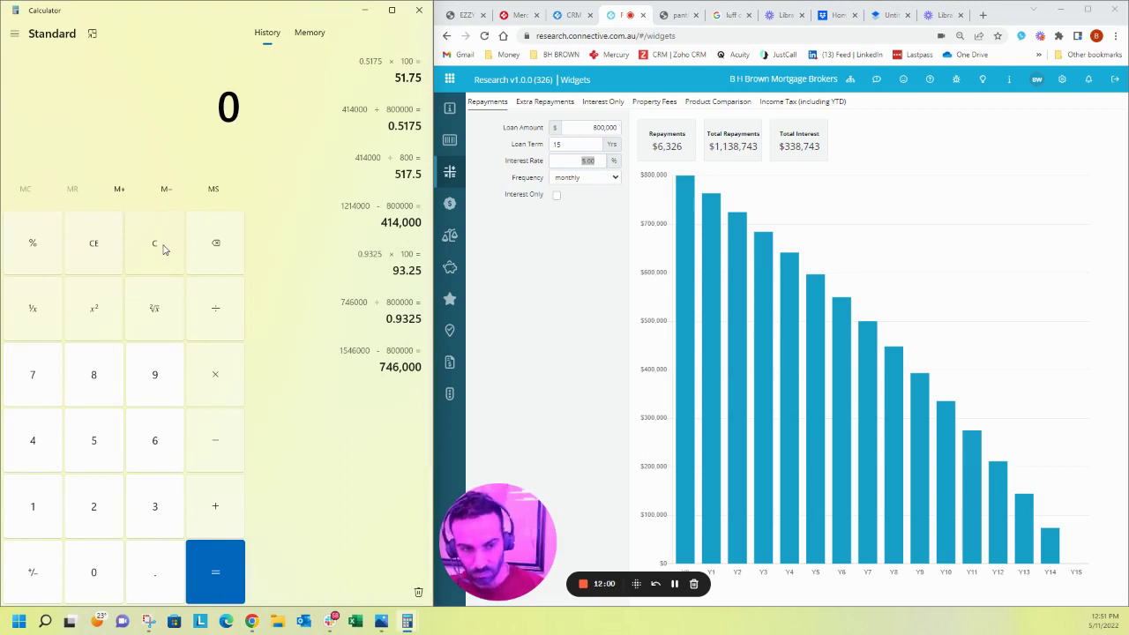
text(1139)
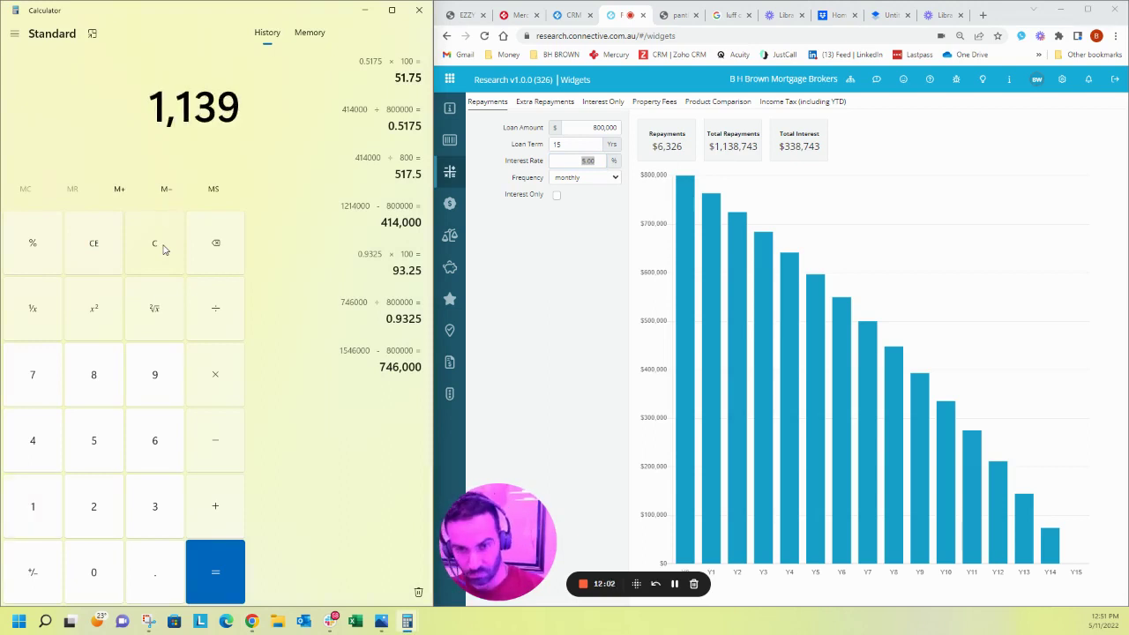
text(000 - 800000)
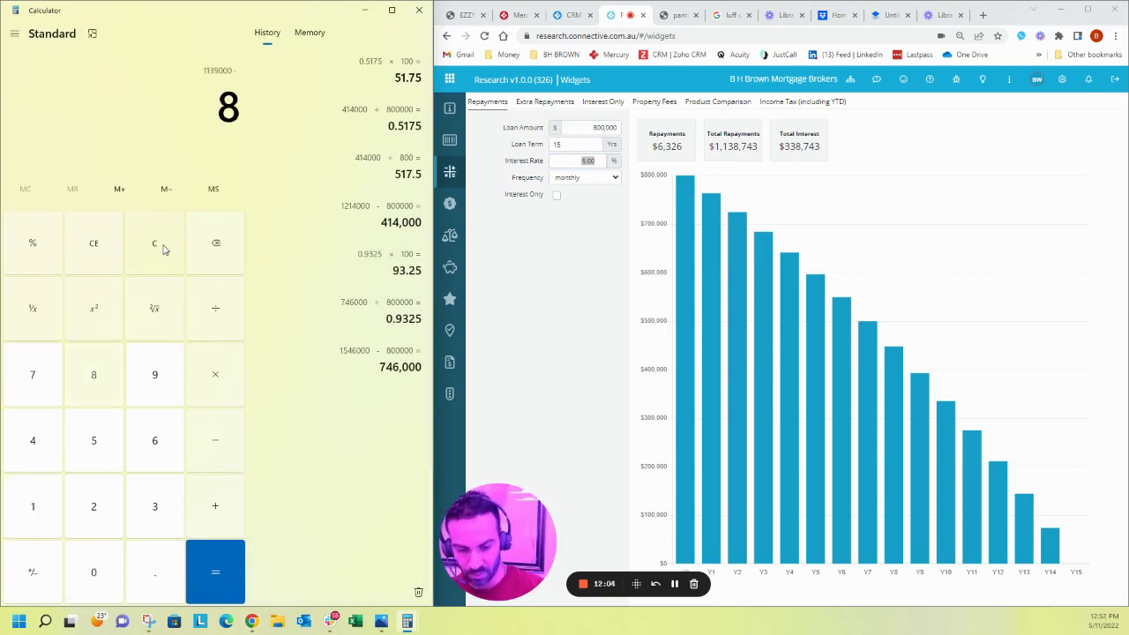
key(Return)
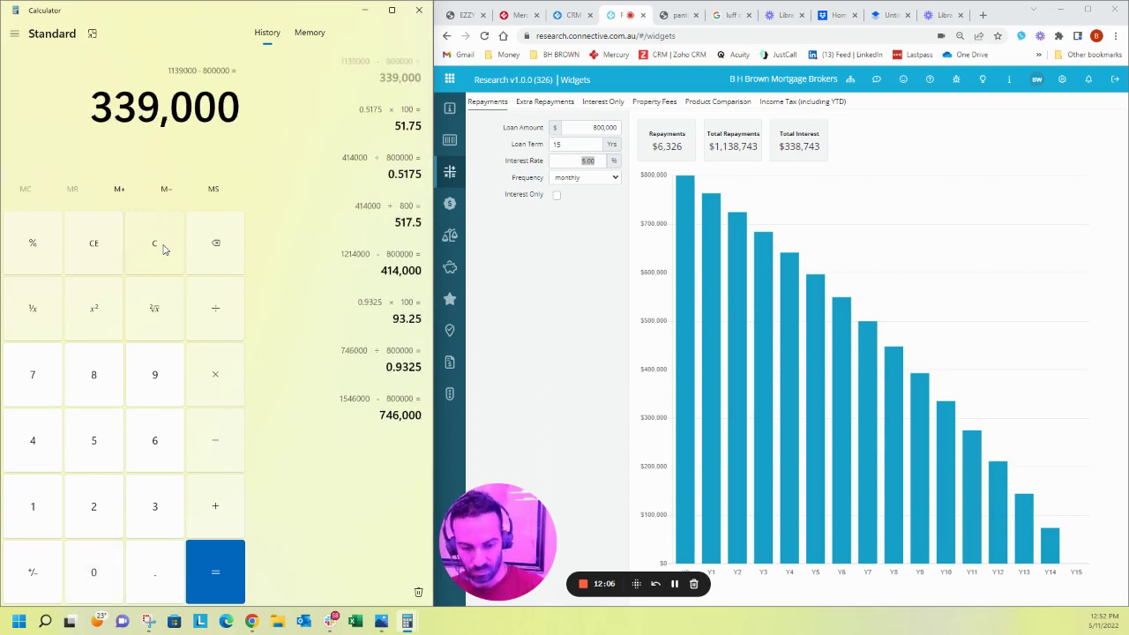
Divide the 15-year interest by 800000 and multiply the ratio by 100 to get its percentage of the loan.
text(/8)
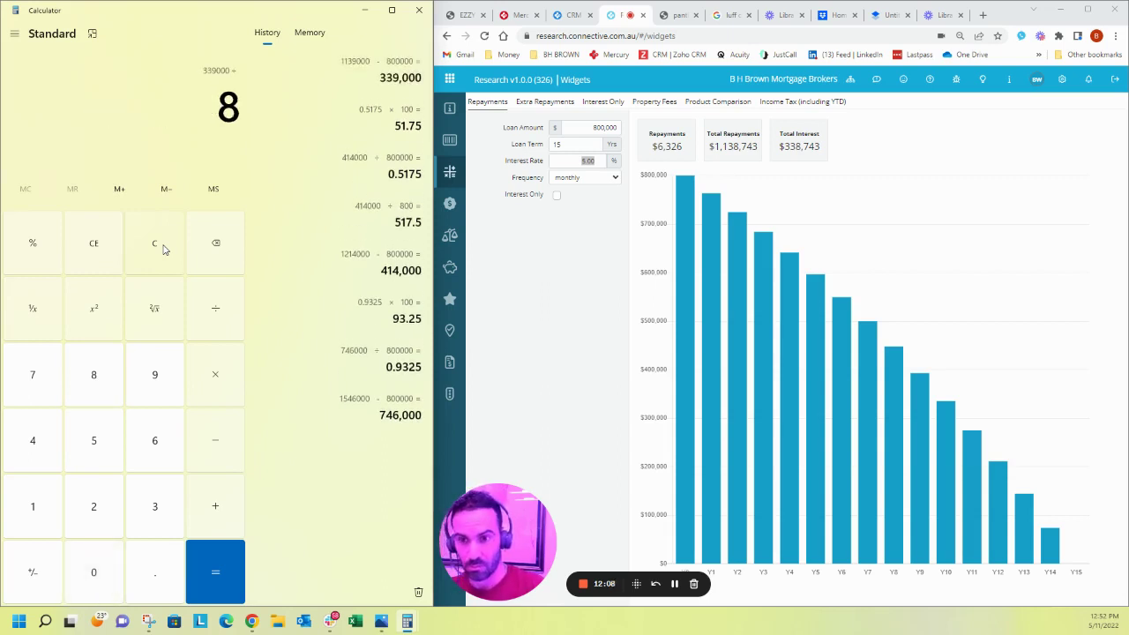
text(00000)
key(Return)
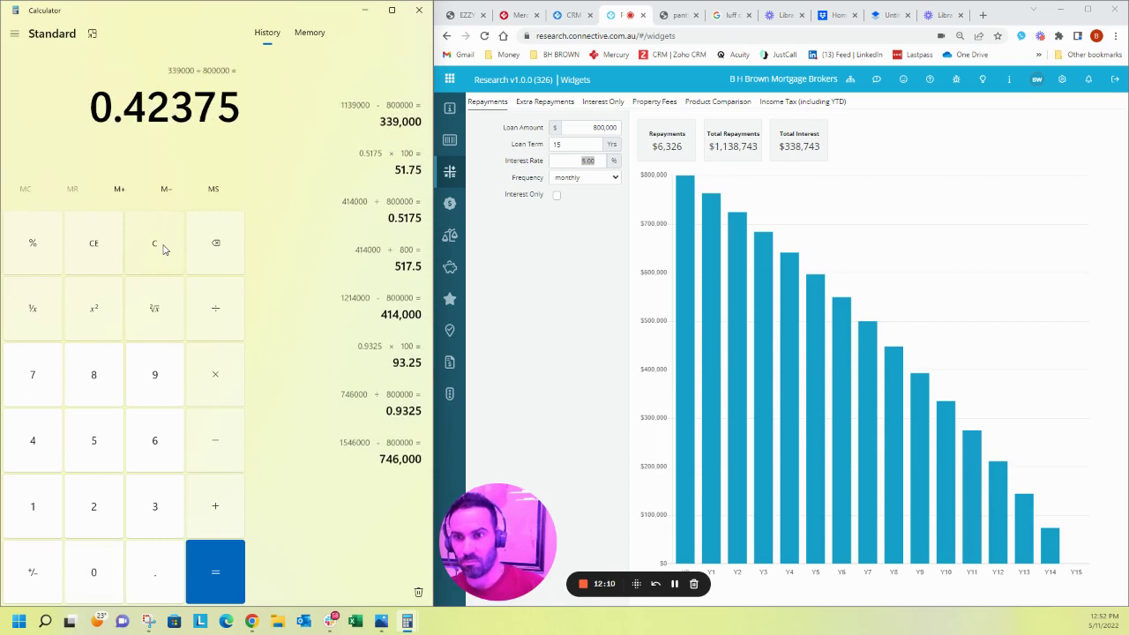
text(*100)
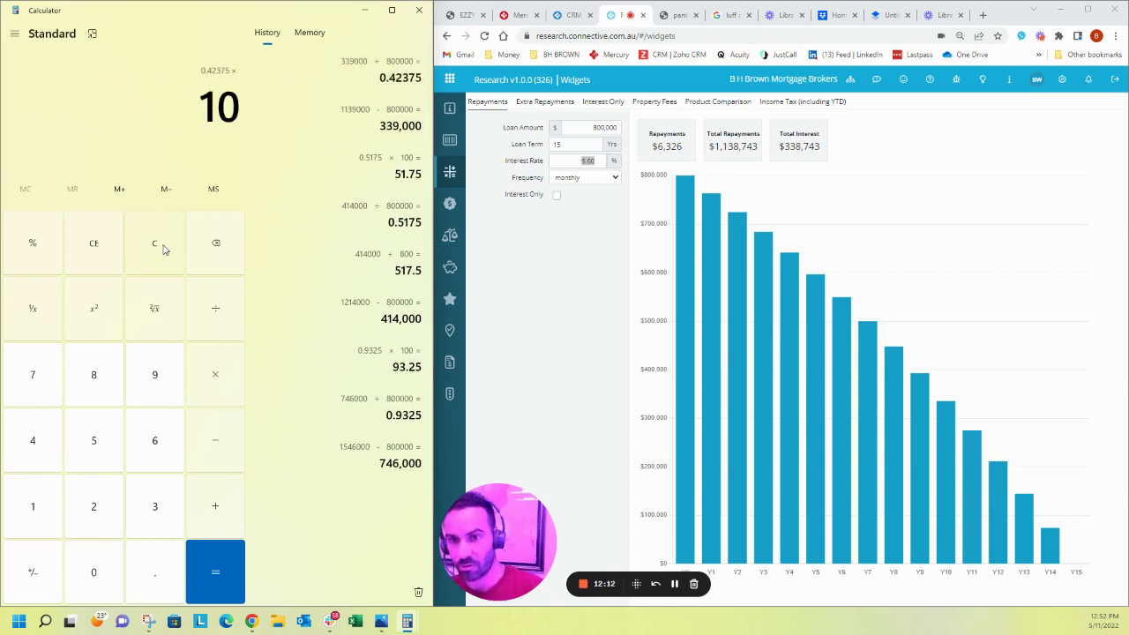
key(Return)
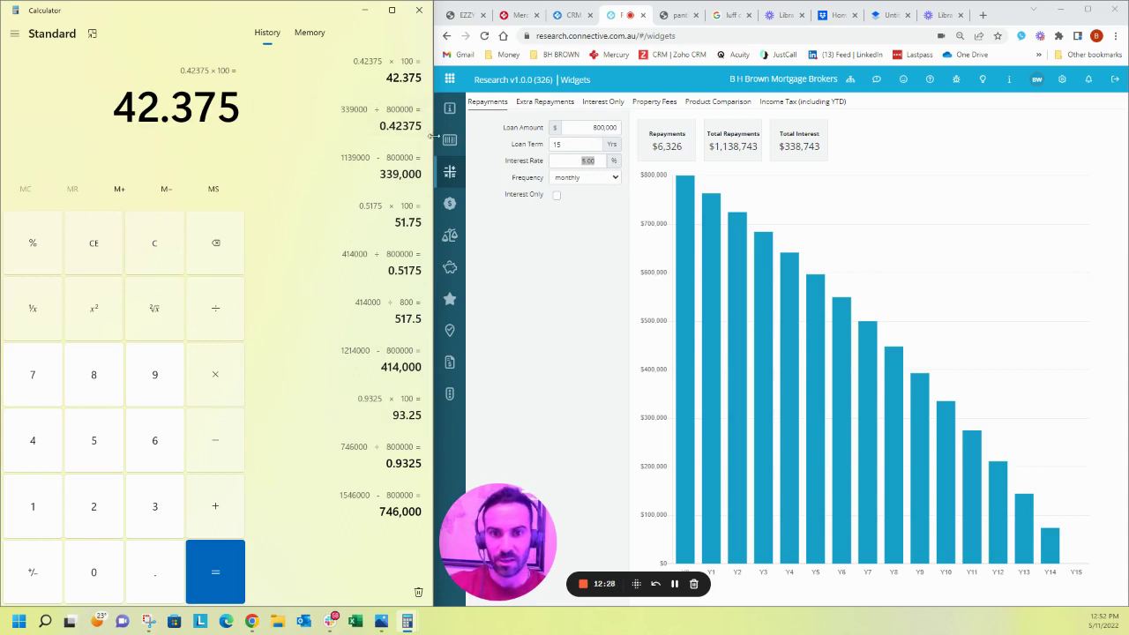
Clear the Calculator and subtract the 15-year interest of 338000 from the first loan term's interest of 746000.
mouse_move(445, 166)
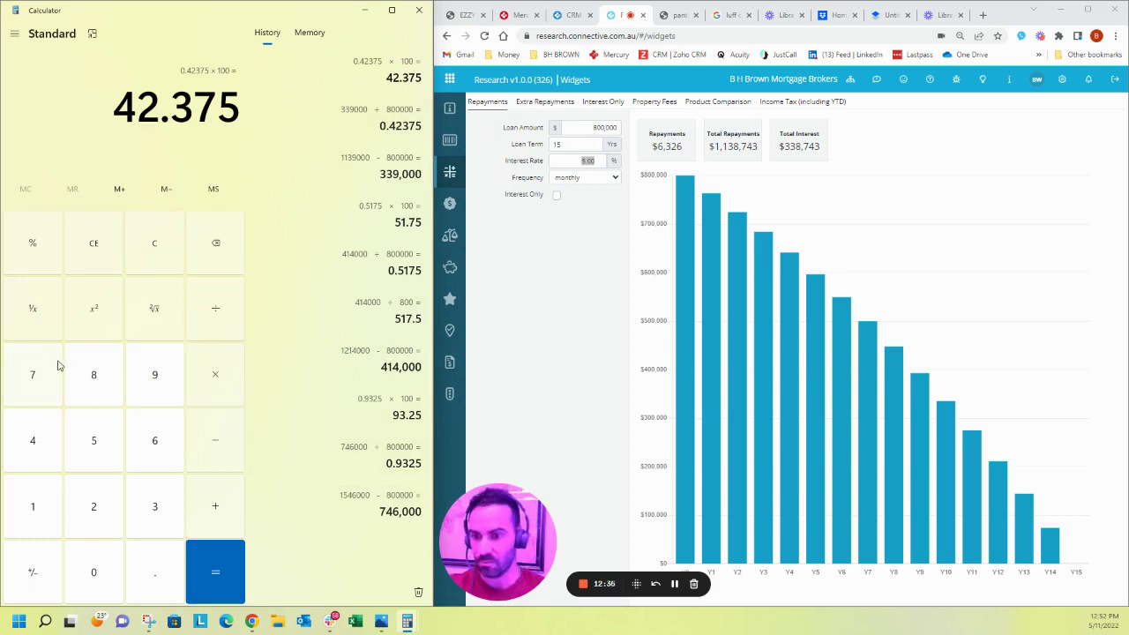
click(151, 244)
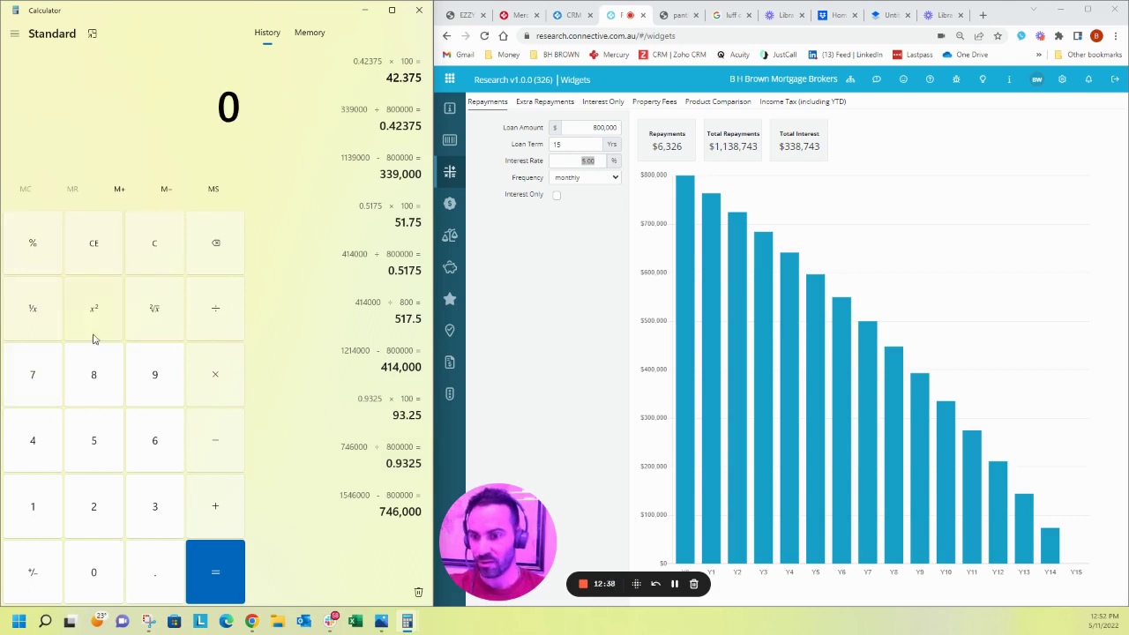
text(7460000)
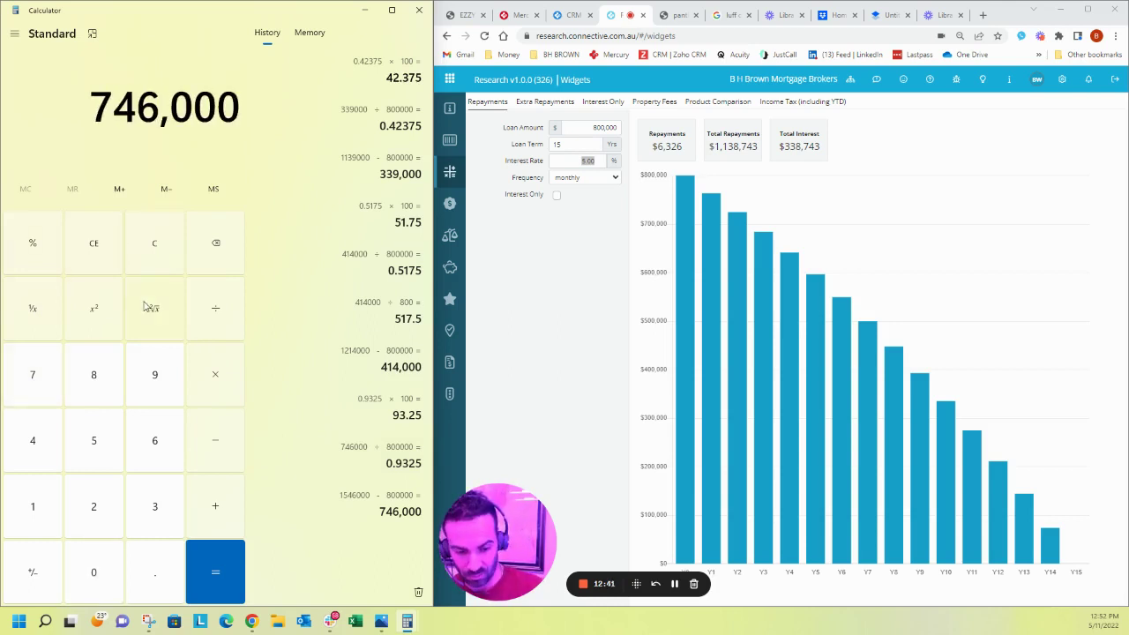
key(minus)
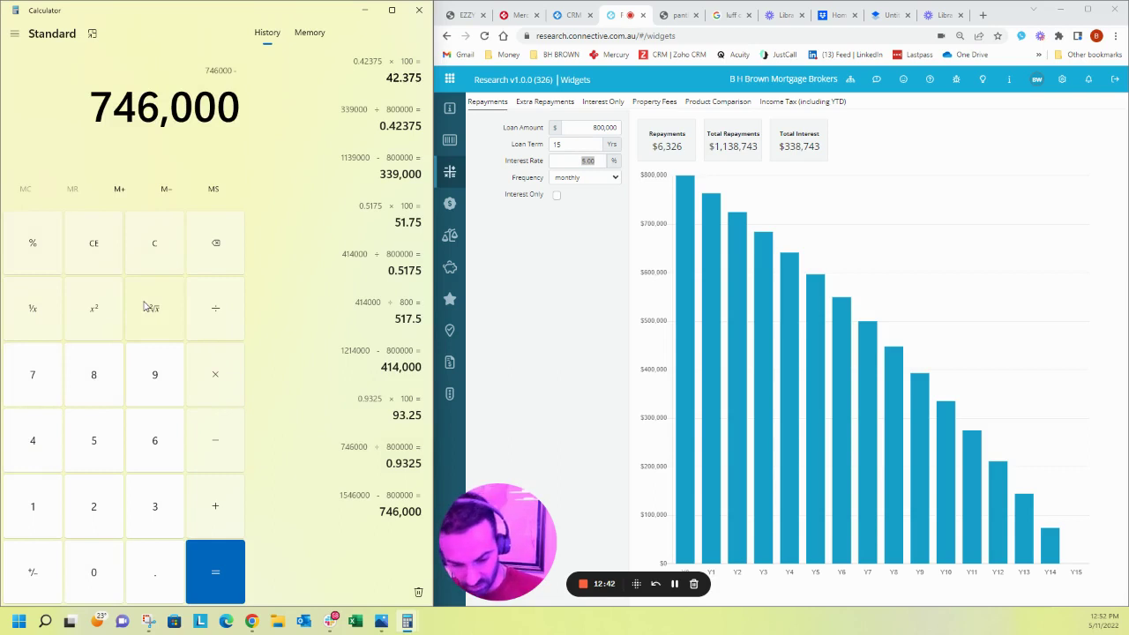
text(338000)
key(Return)
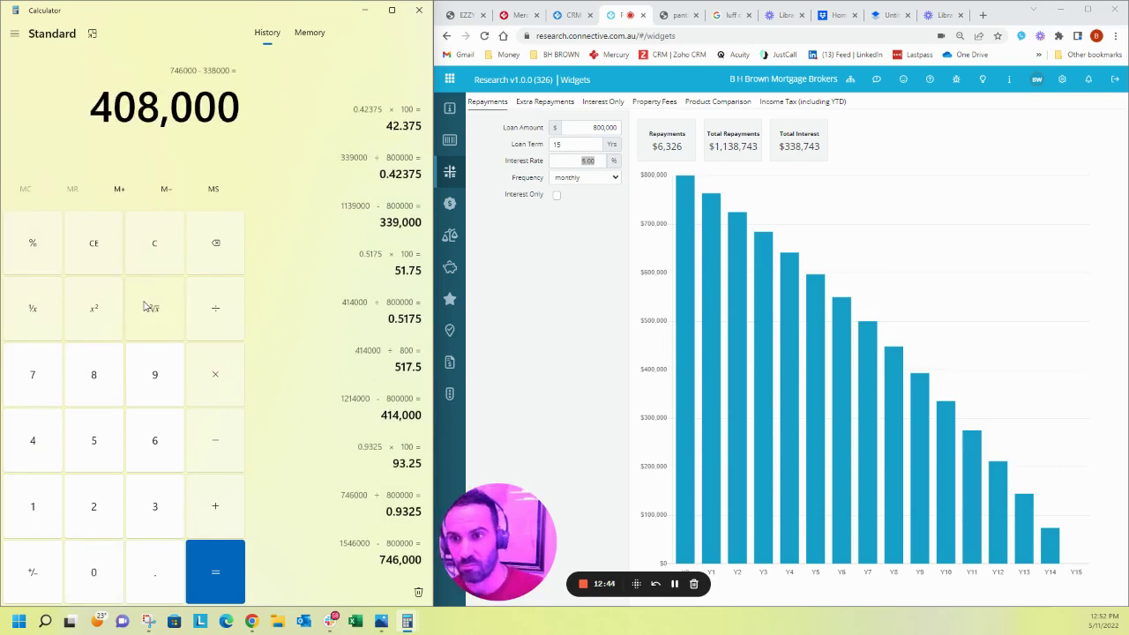